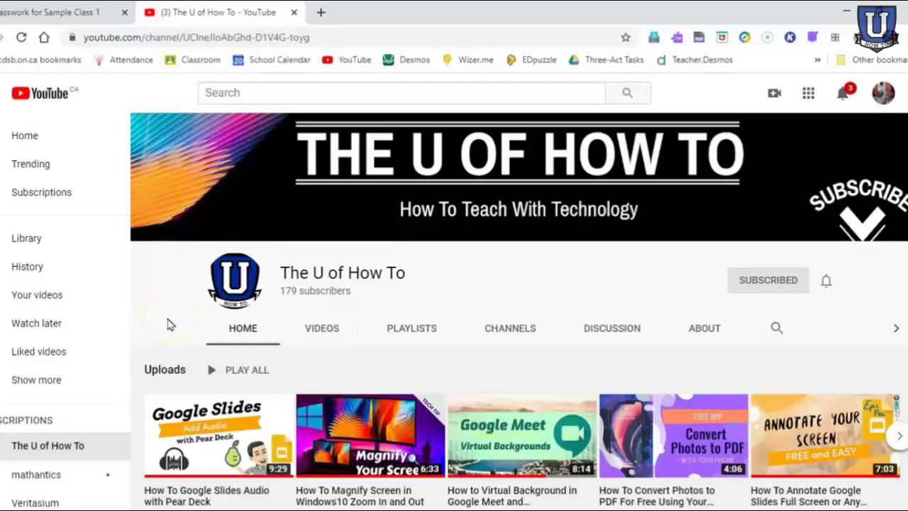
Search YouTube for 'duck song' and open the Peppa Pig edit video from the suggestions
left_click(272, 92)
left_click(242, 135)
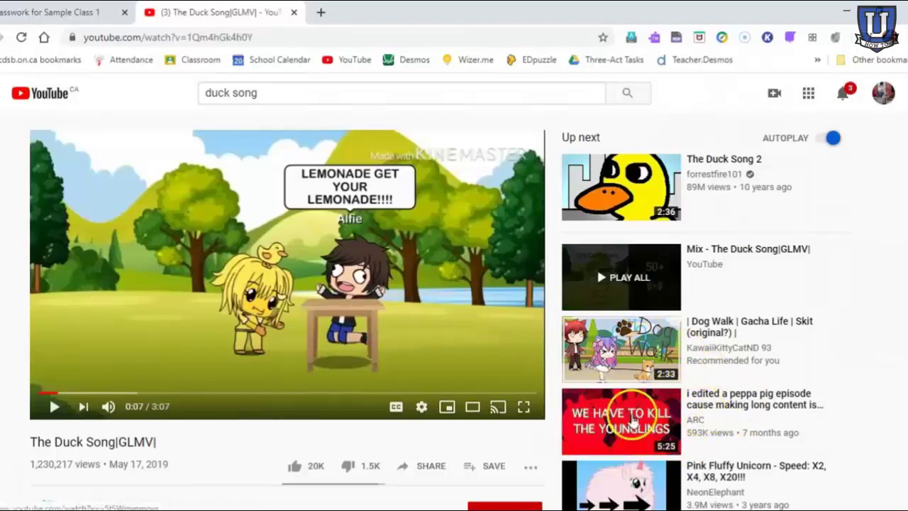
left_click(602, 436)
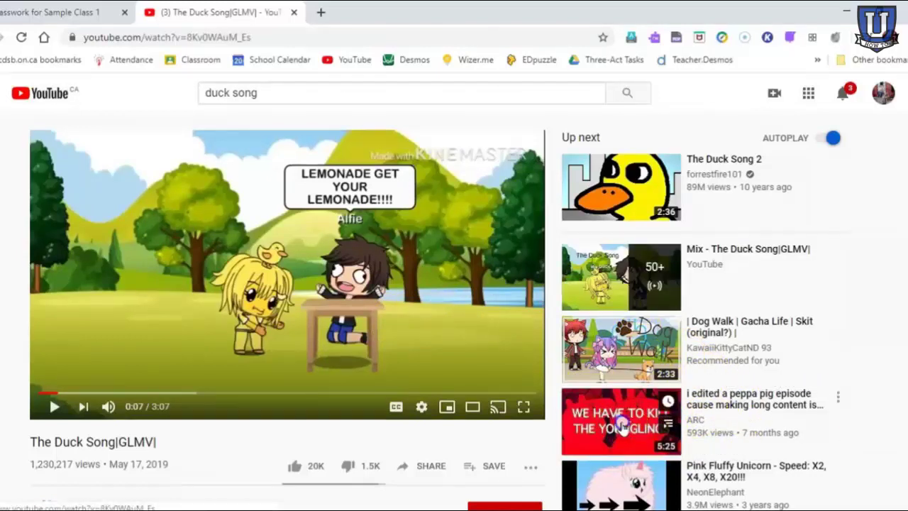
scroll(187, 387, "down", 4)
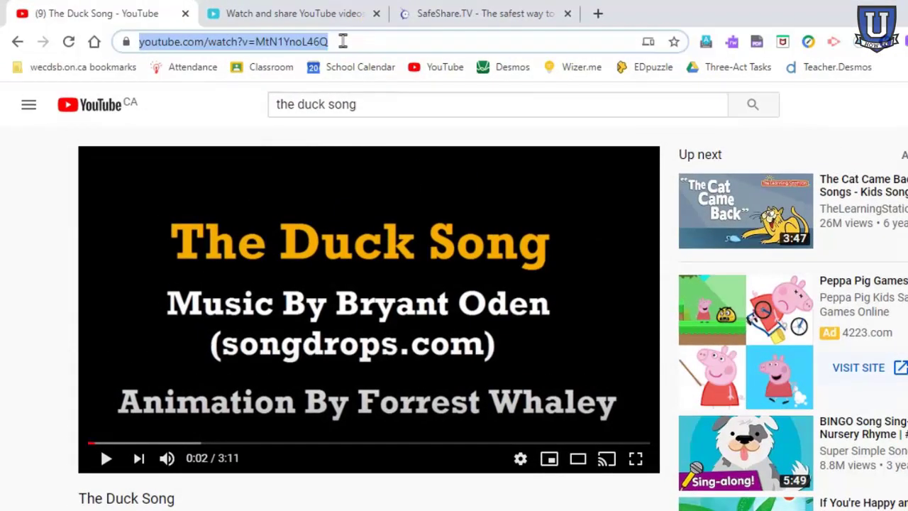
Switch to the Safe YouTube (safeyoutube.net) browser tab
left_click(409, 23)
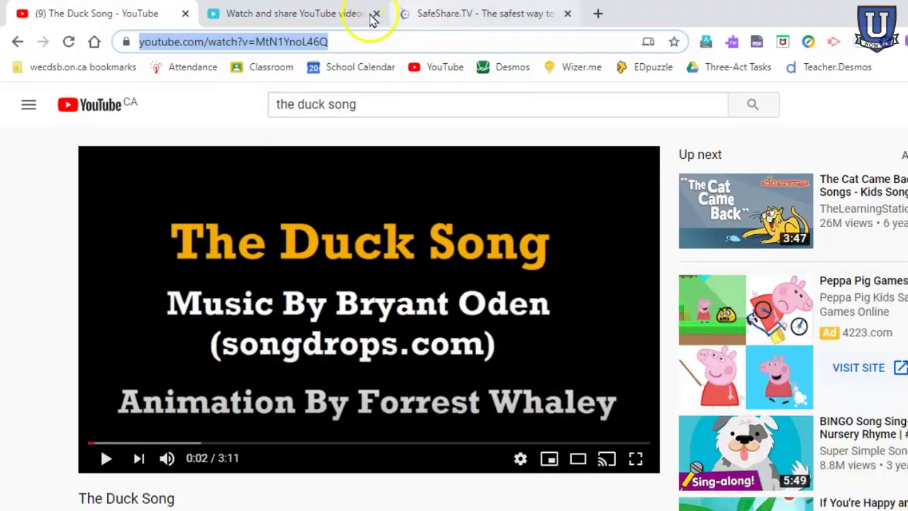
left_click(330, 13)
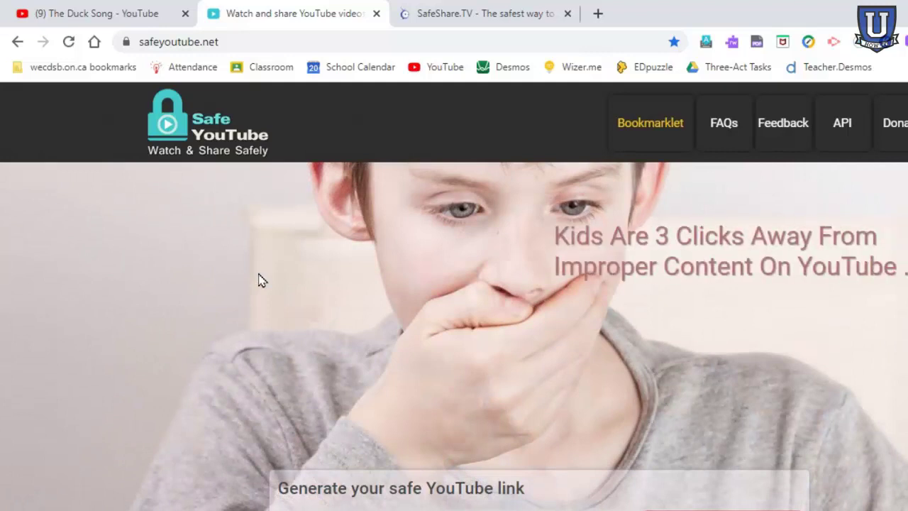
Paste the Duck Song YouTube URL into the link field and generate its safe link
left_click(255, 279)
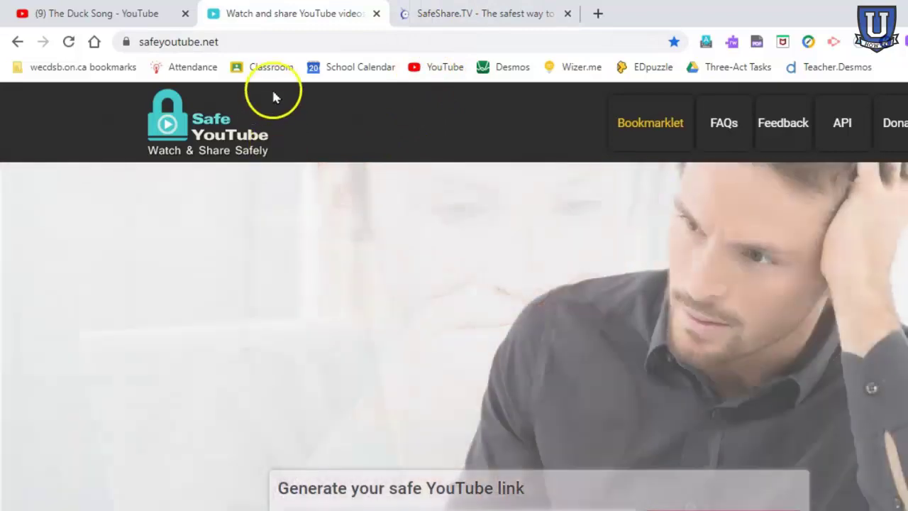
scroll(425, 461, "down", 1)
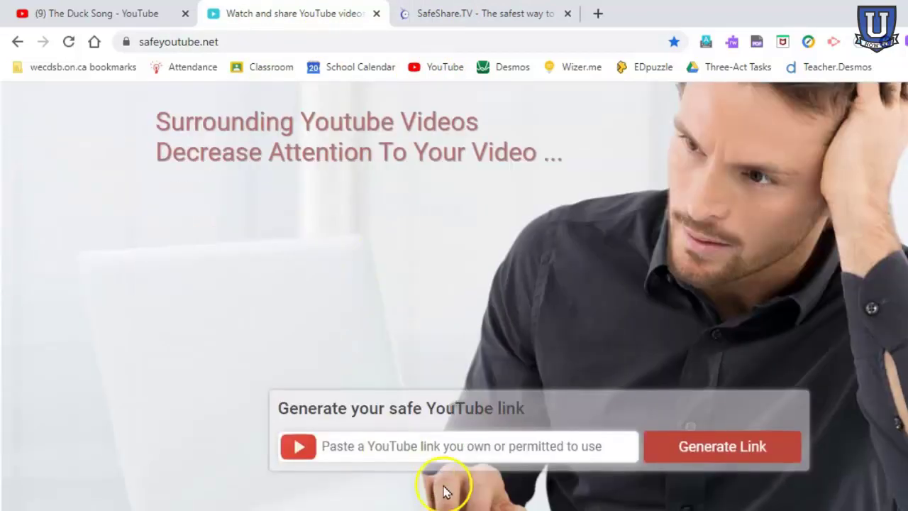
scroll(415, 390, "down", 1)
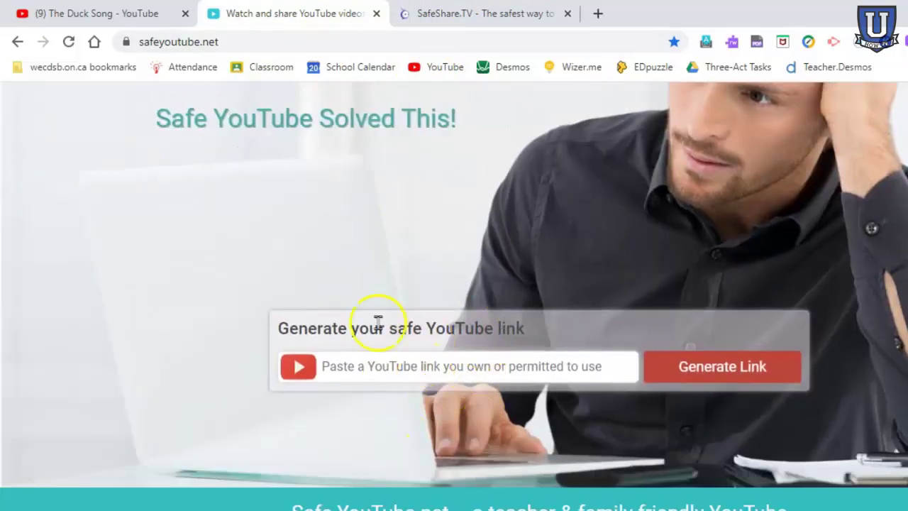
left_click(383, 370)
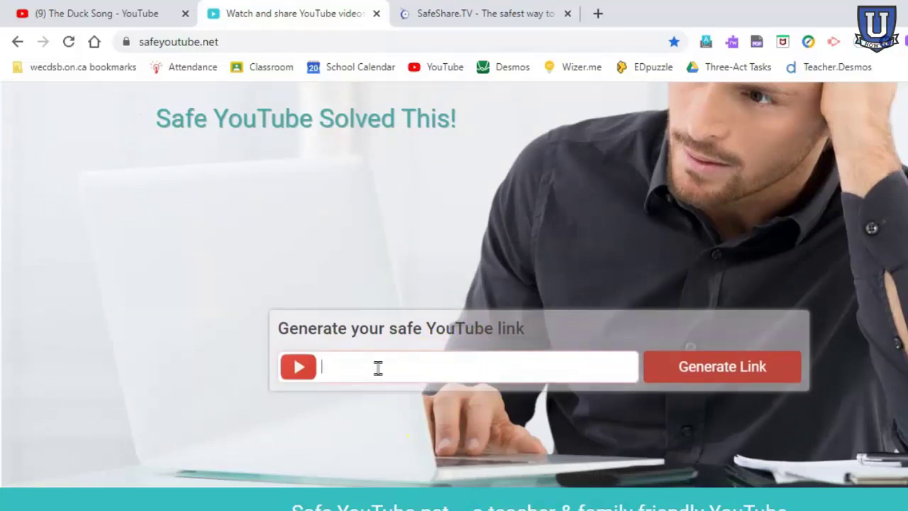
type("https://www.youtube.com/watch?v=MtN1YnoL4hQ")
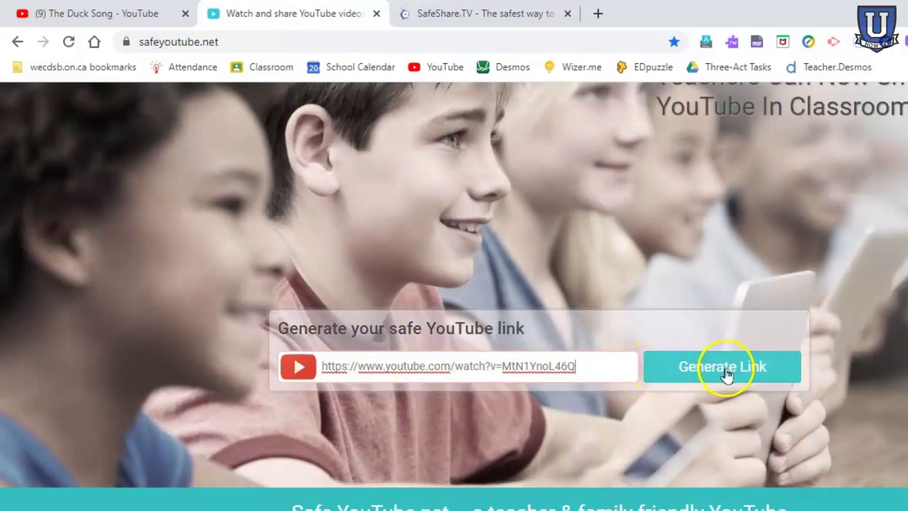
left_click(725, 374)
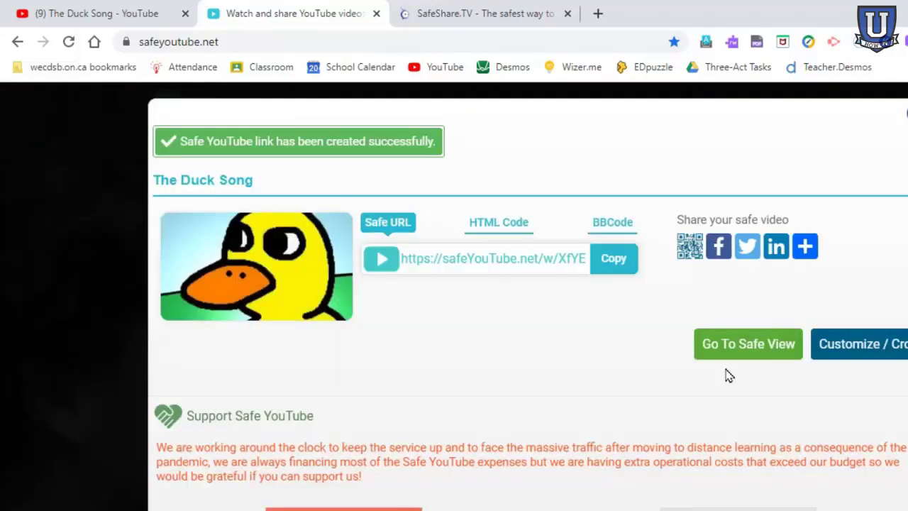
left_click(612, 259)
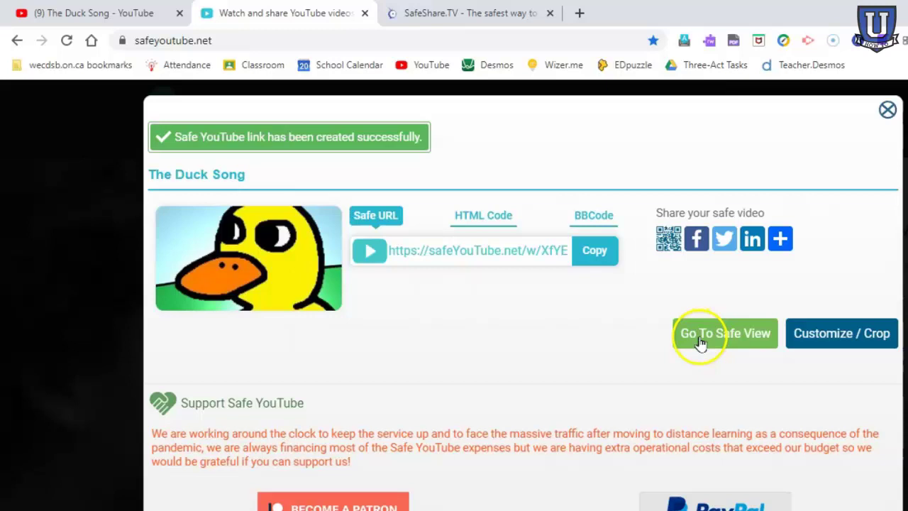
left_click(699, 339)
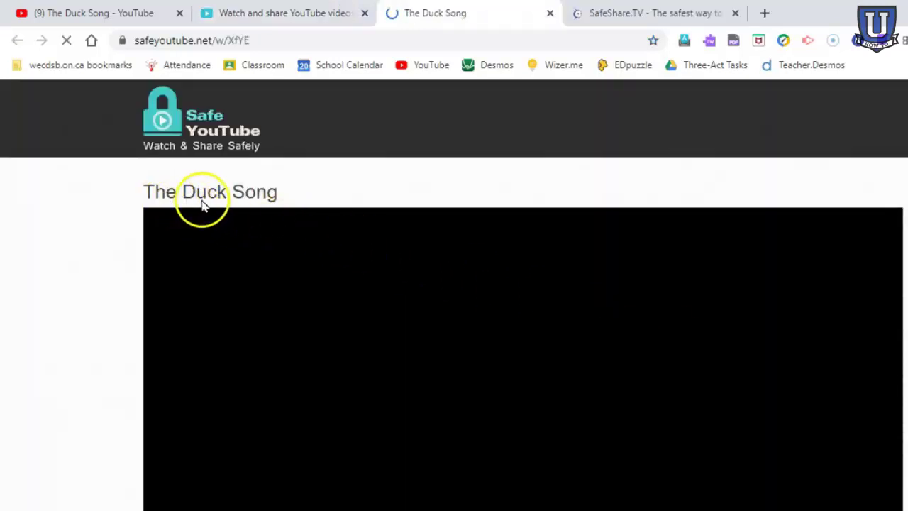
scroll(122, 300, "down", 2)
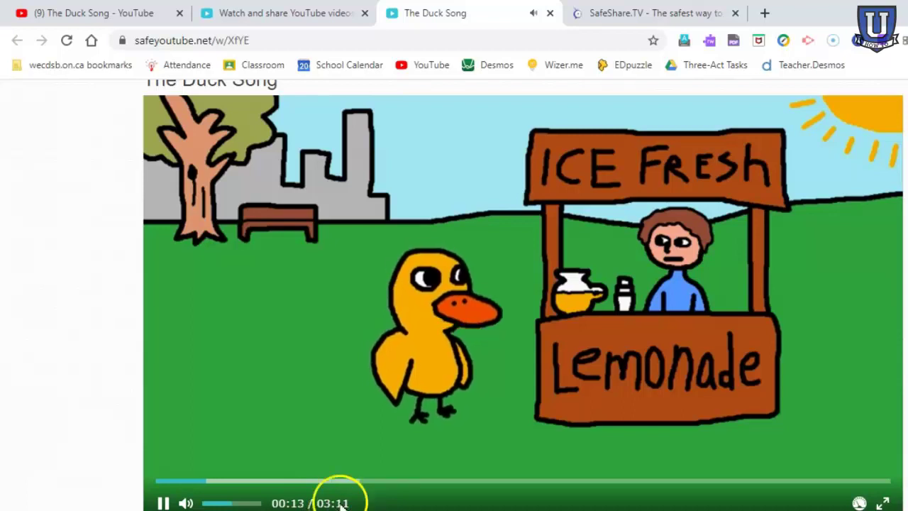
left_click(550, 15)
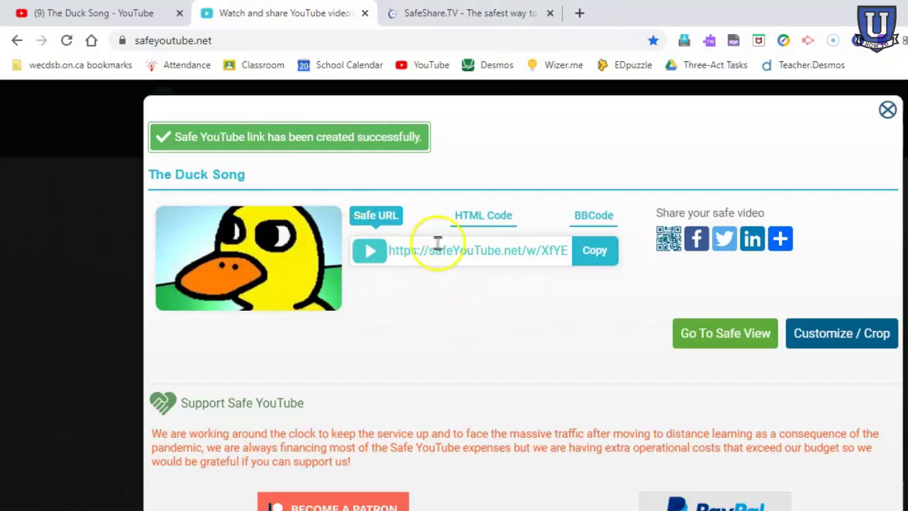
left_click(481, 216)
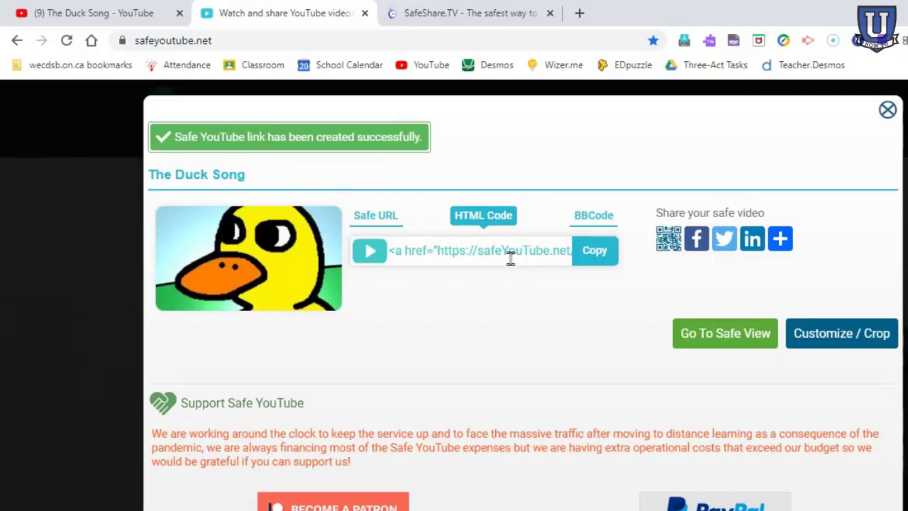
left_click(591, 221)
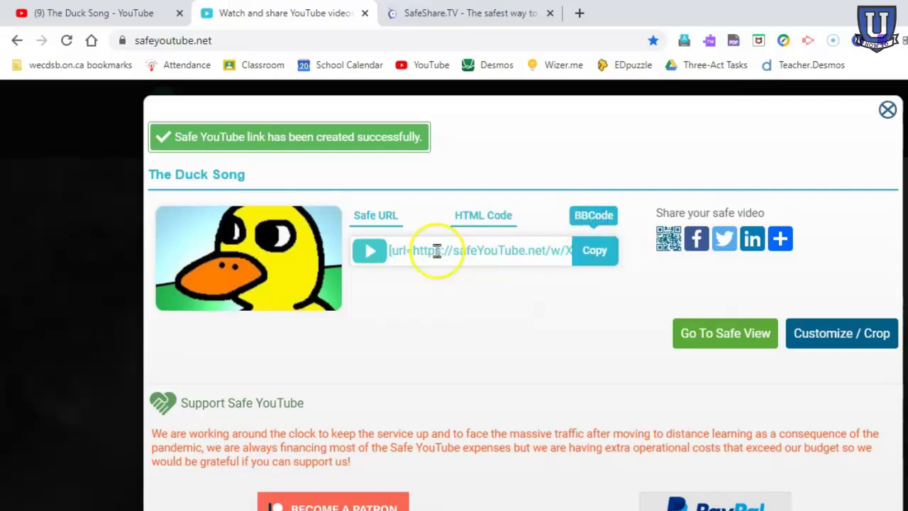
left_click(391, 217)
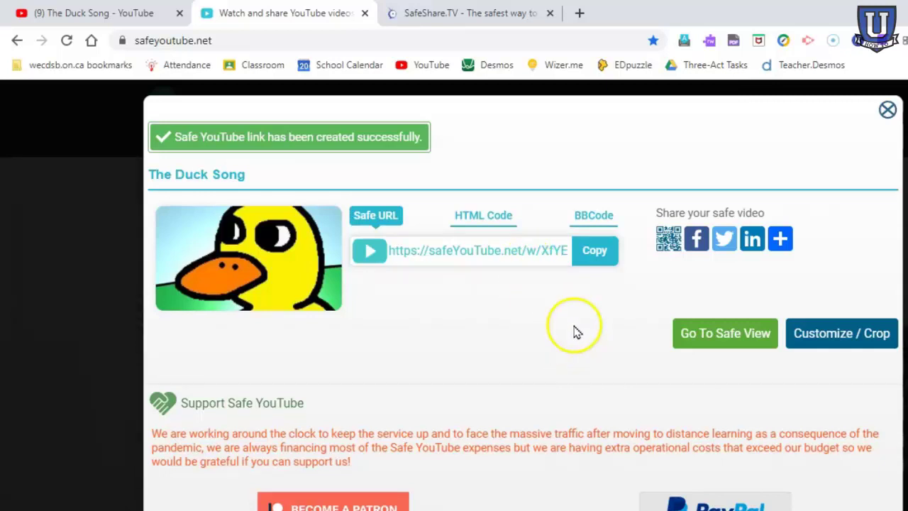
In Video Customization, retitle the video 'Demo' and pick the light-blue background theme
left_click(844, 337)
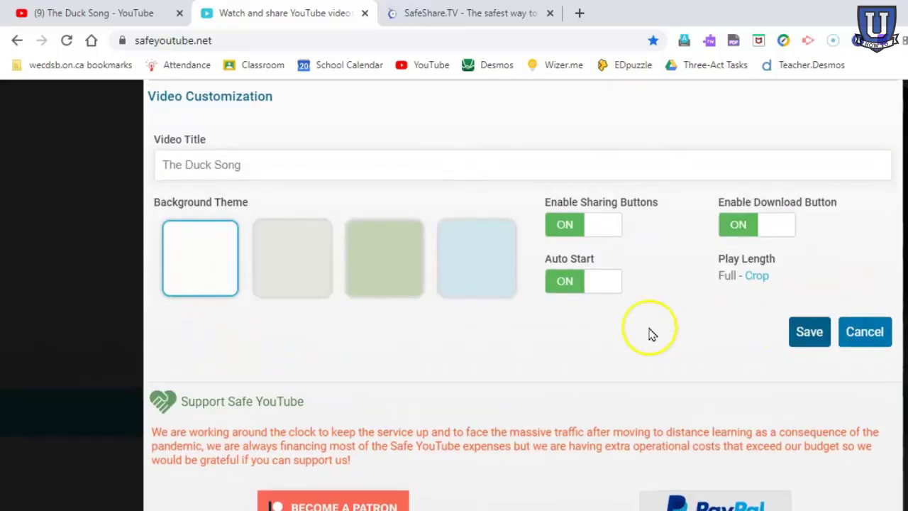
scroll(331, 324, "up", 1)
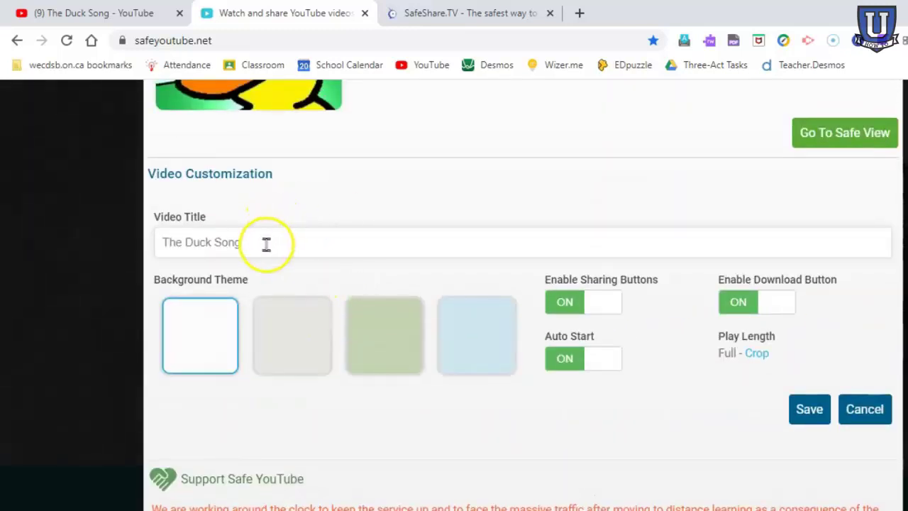
left_click_drag(266, 243, 182, 239)
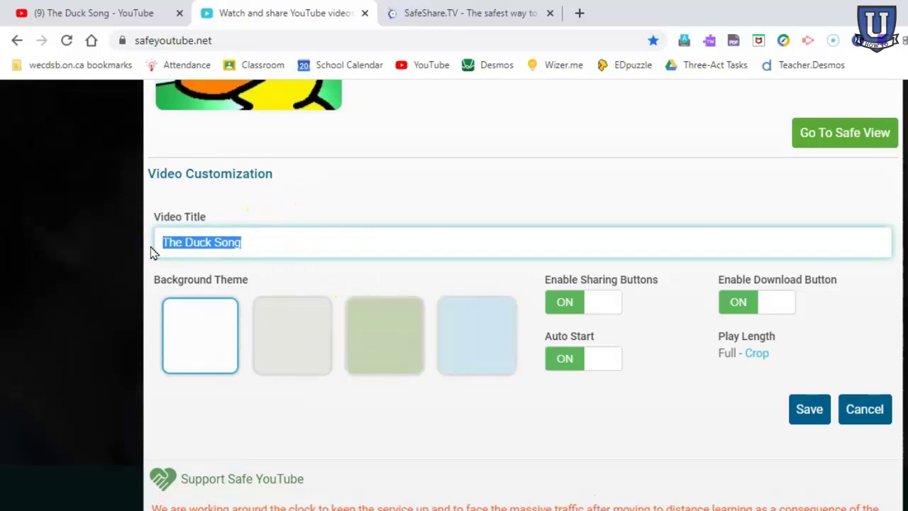
type("Demo")
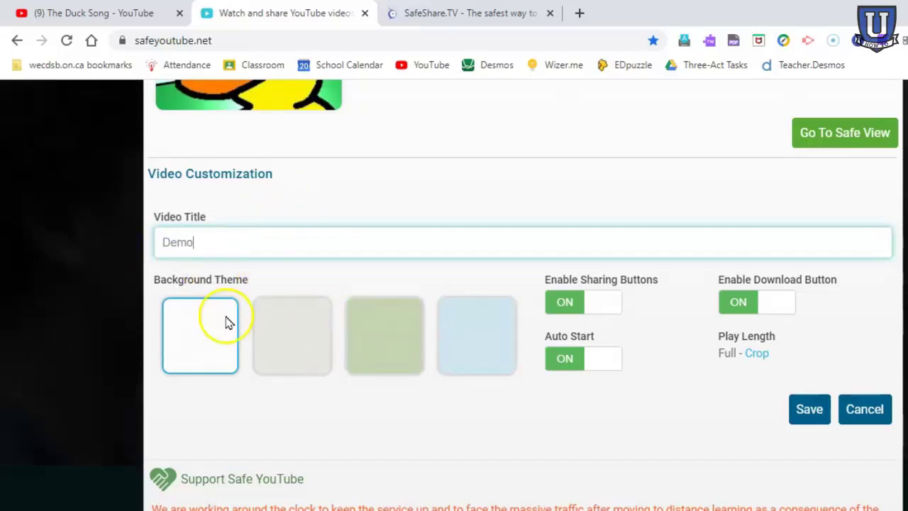
left_click(468, 348)
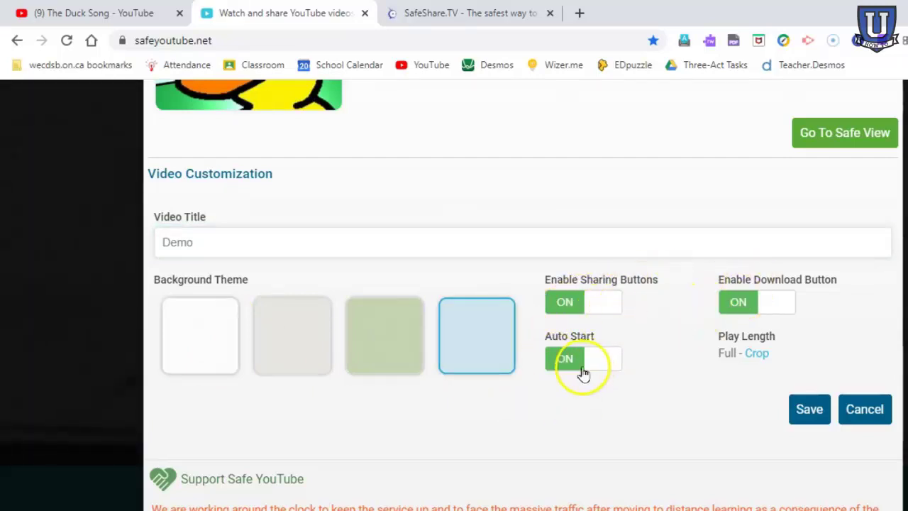
Switch off the sharing buttons, the download button and auto start
left_click(569, 303)
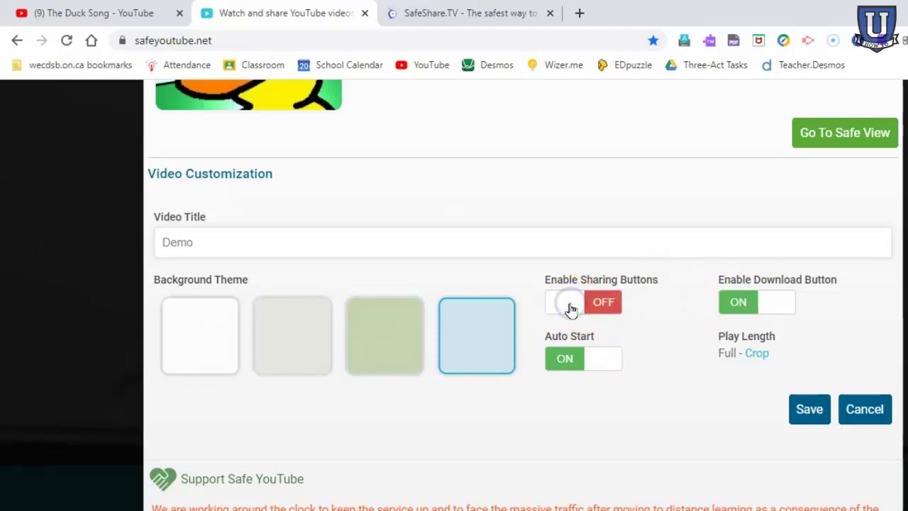
left_click(735, 303)
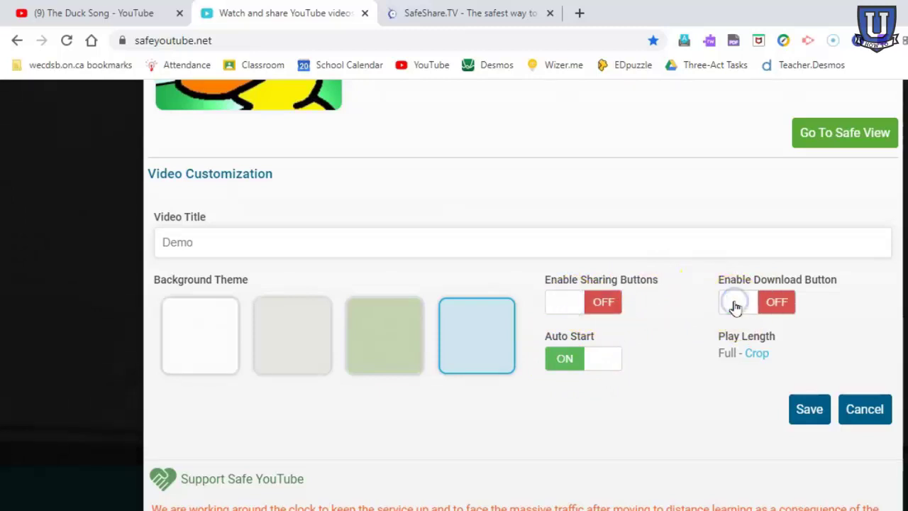
left_click(573, 363)
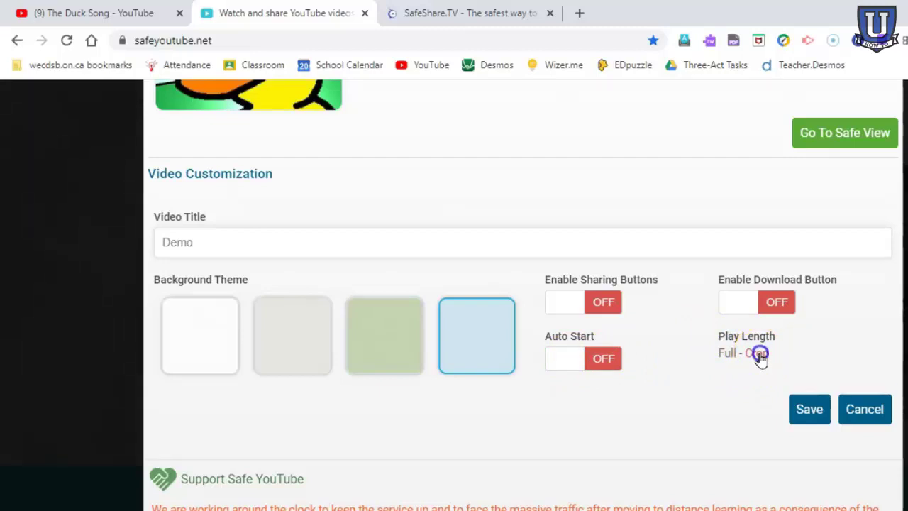
Crop the Demo video's play length to run from 00:41 till 00:50
left_click(759, 357)
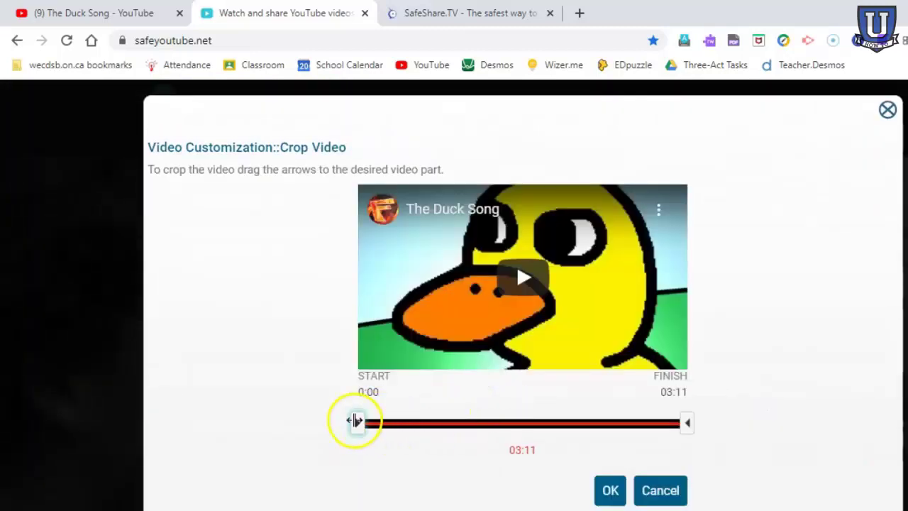
left_click_drag(687, 423, 377, 446)
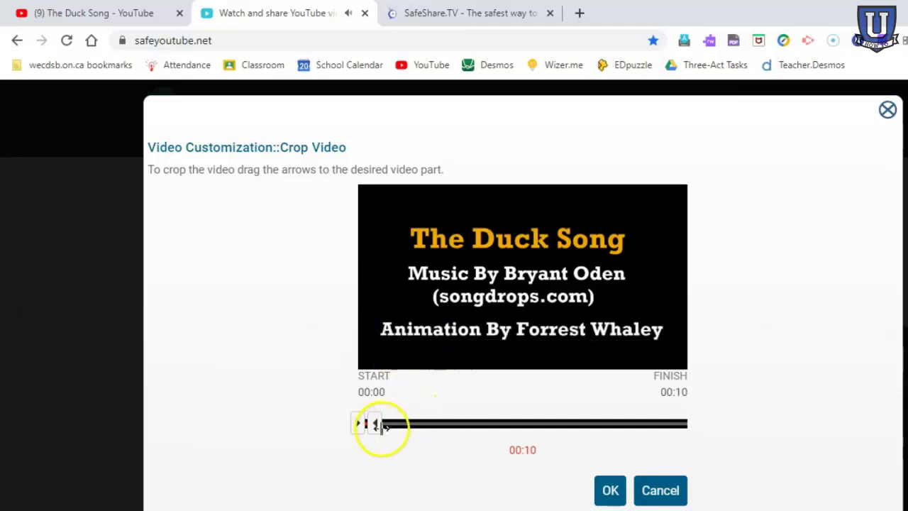
left_click(436, 430)
left_click_drag(436, 433, 478, 423)
left_click_drag(360, 425, 426, 423)
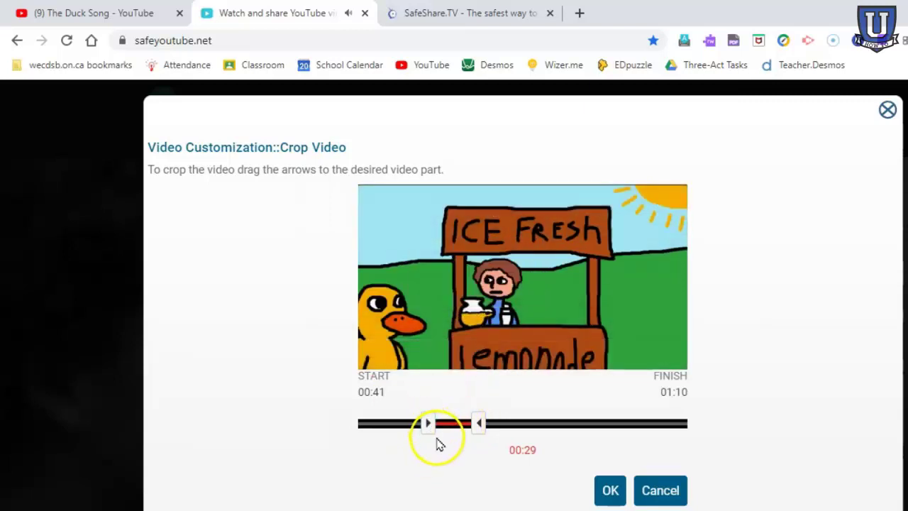
left_click_drag(477, 428, 450, 430)
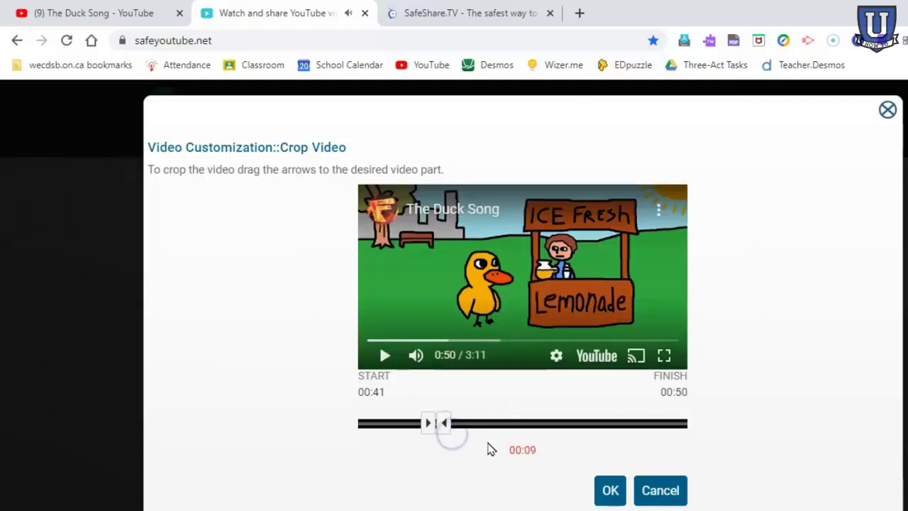
left_click(610, 490)
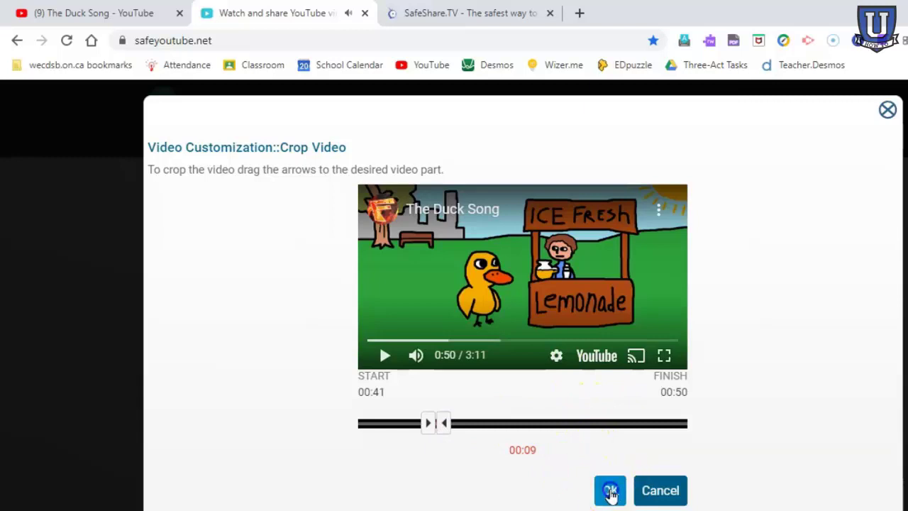
Save the Demo video's Video Customization settings
scroll(617, 485, "down", 3)
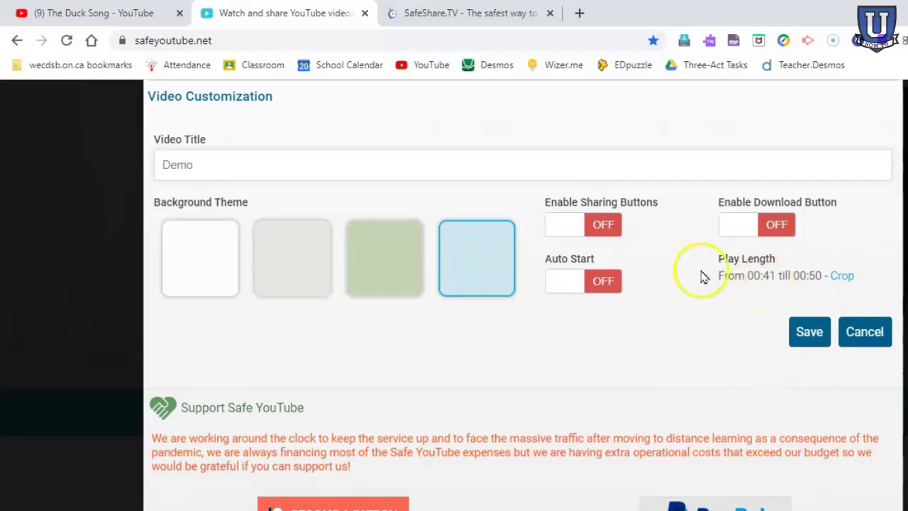
left_click(809, 335)
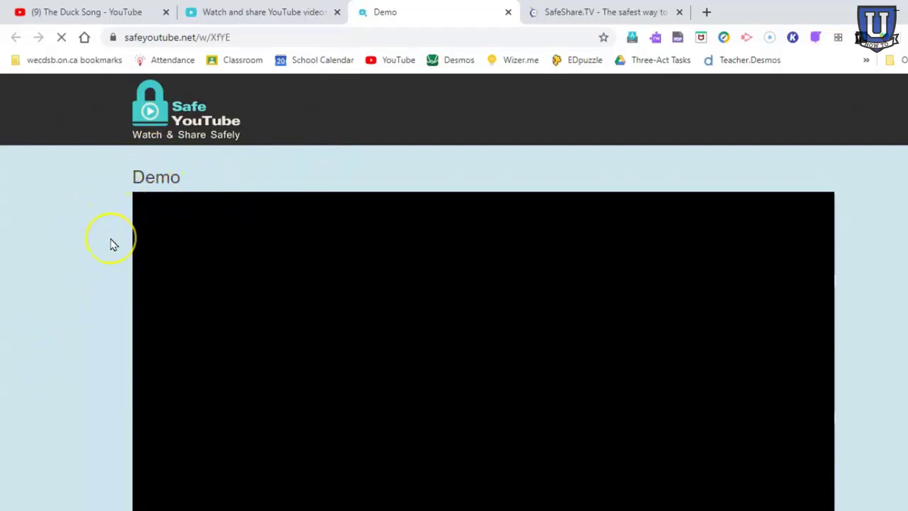
Play the cropped Demo clip on its safe view page, adjusting volume, until it ends
scroll(80, 264, "down", 1)
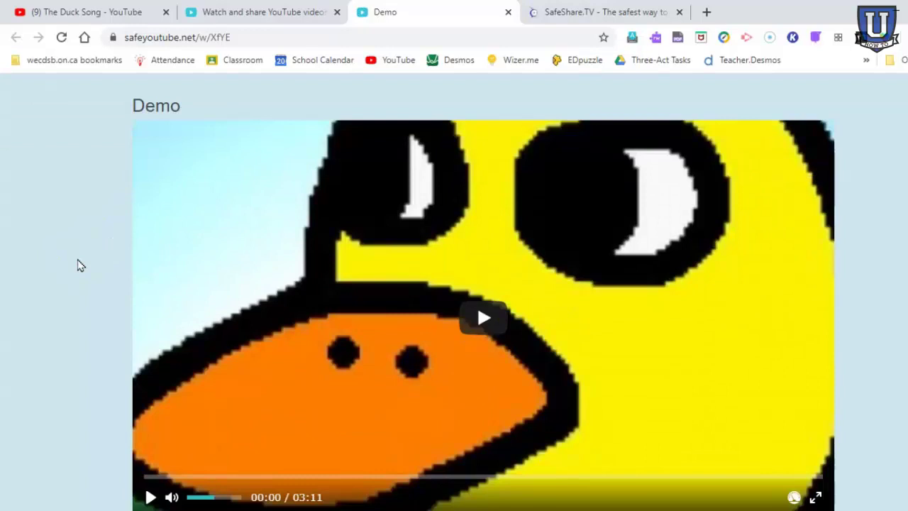
scroll(61, 268, "down", 1)
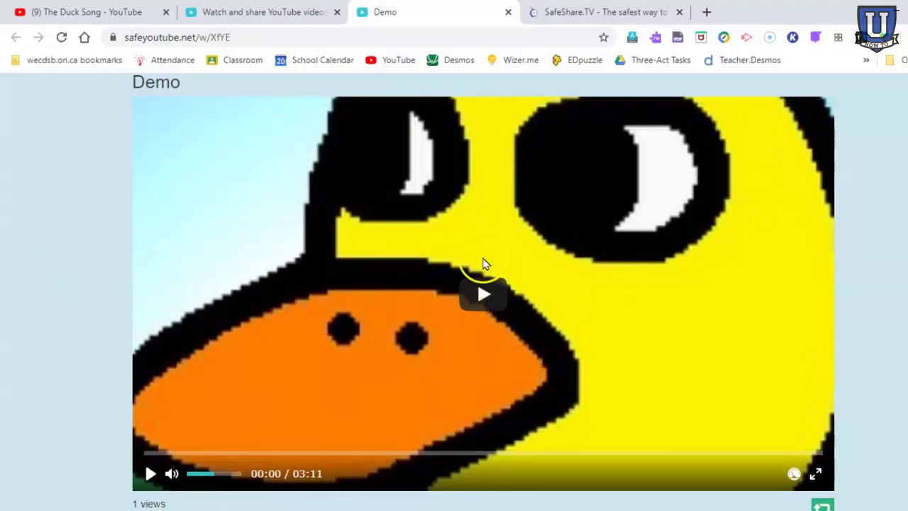
left_click(487, 298)
left_click(220, 480)
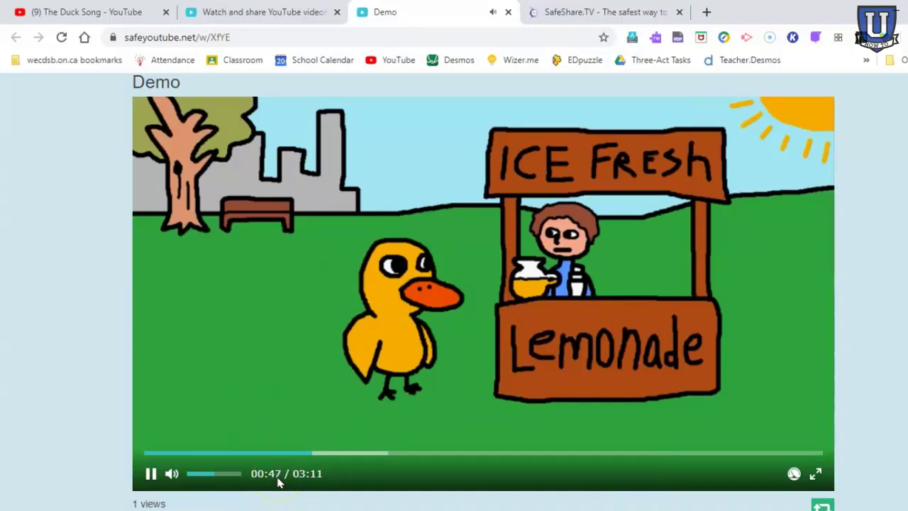
left_click(275, 482)
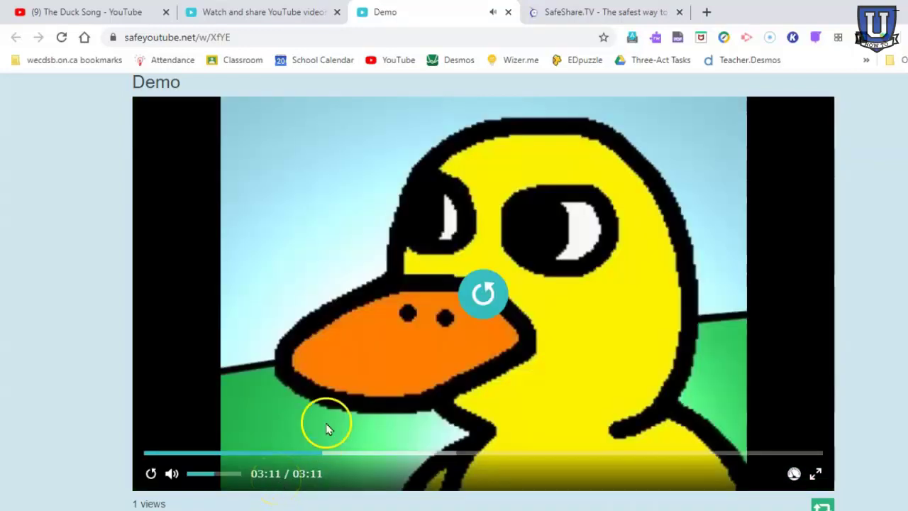
scroll(404, 478, "up", 2)
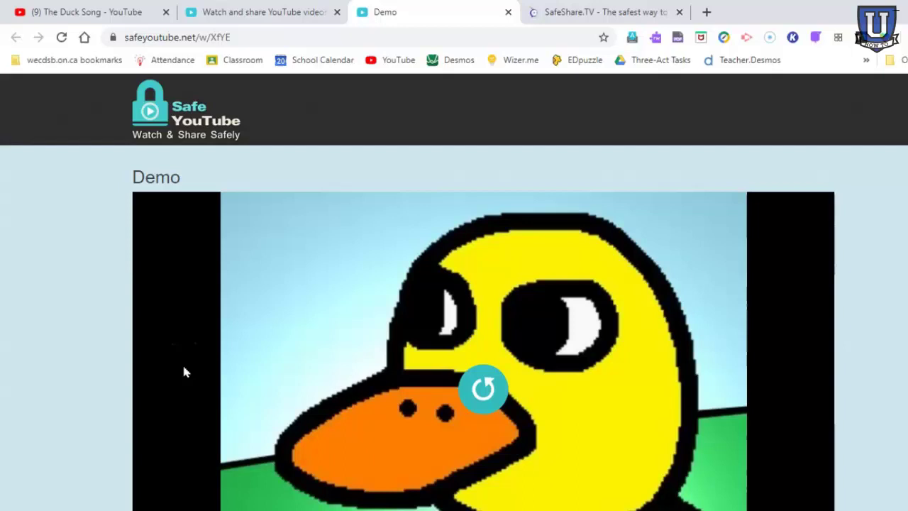
Close the Demo safe view tab, return to SafeShare.tv and check the account menu
left_click(509, 14)
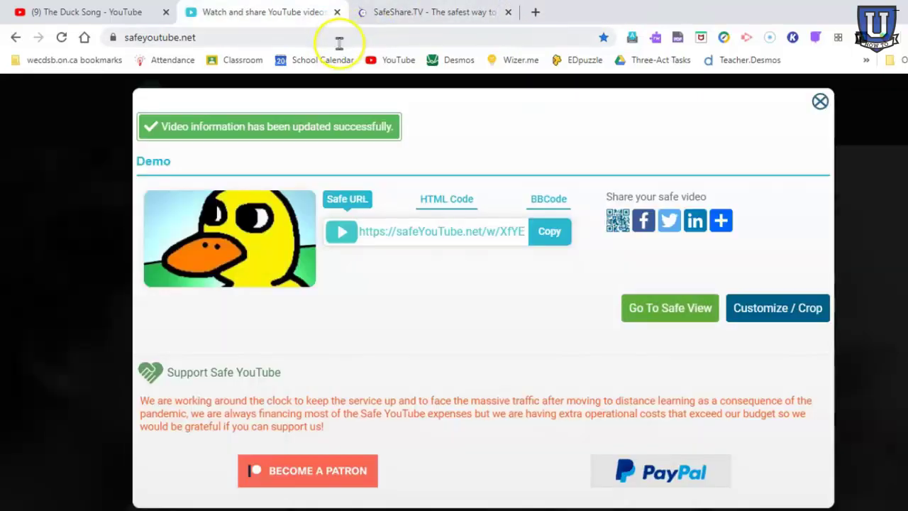
left_click(383, 14)
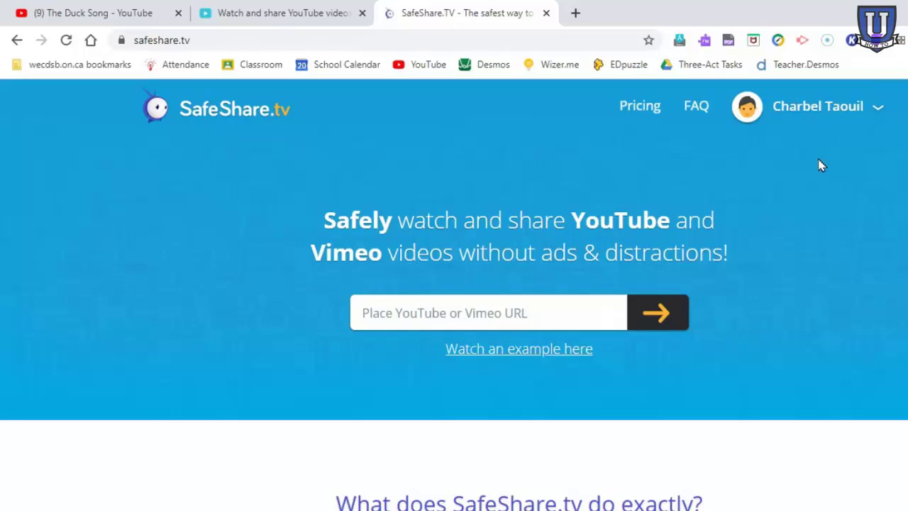
left_click(776, 164)
left_click(879, 109)
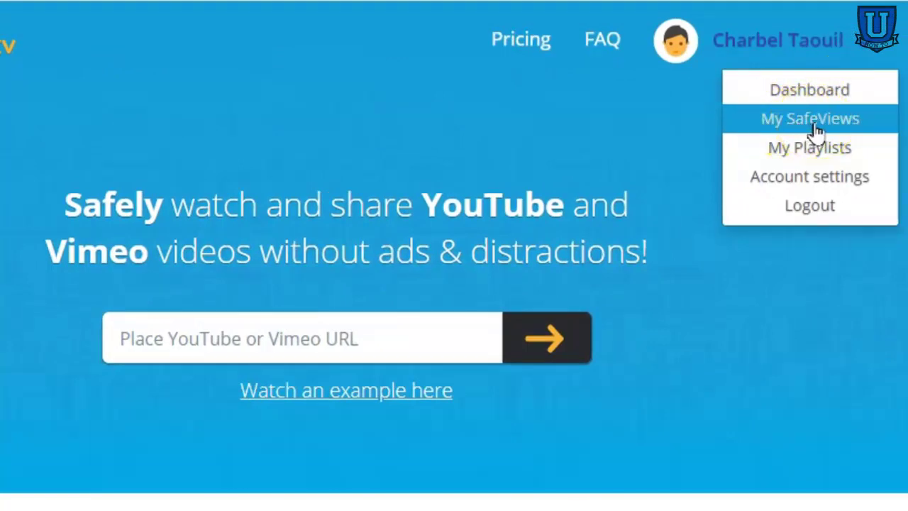
left_click(823, 163)
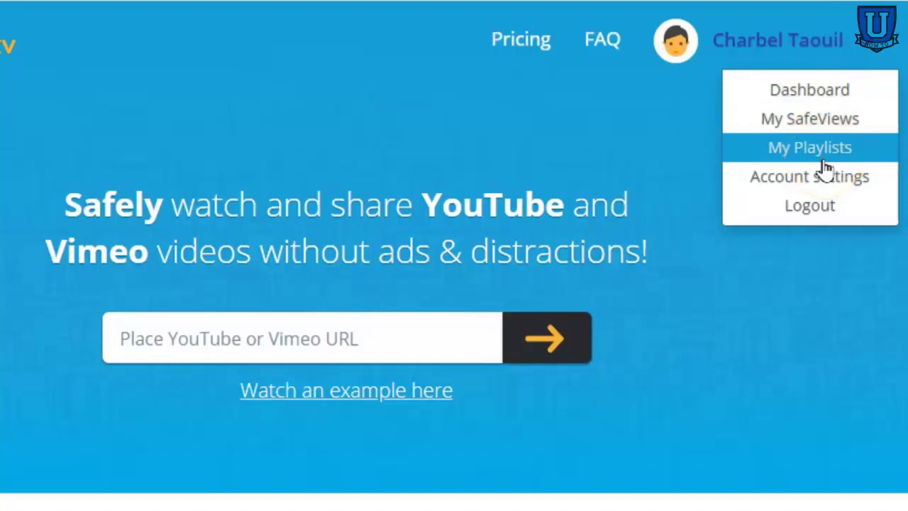
left_click(824, 164)
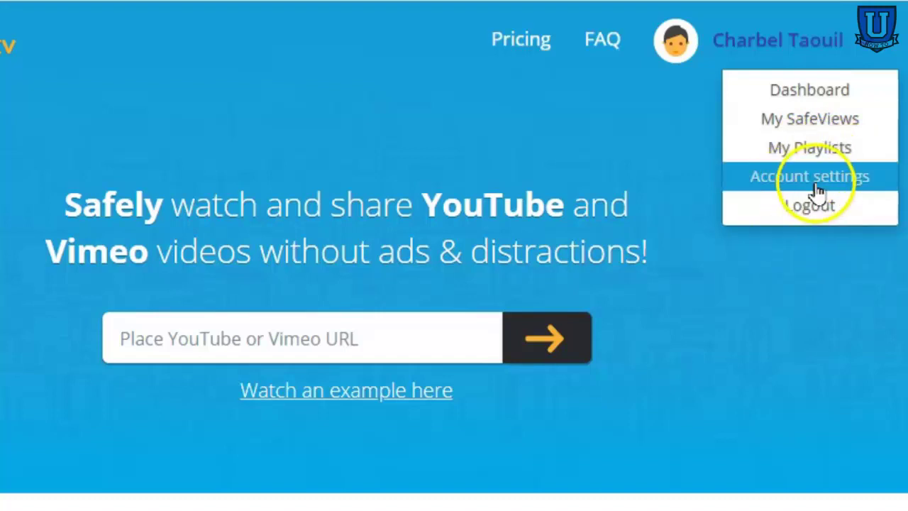
left_click(764, 276)
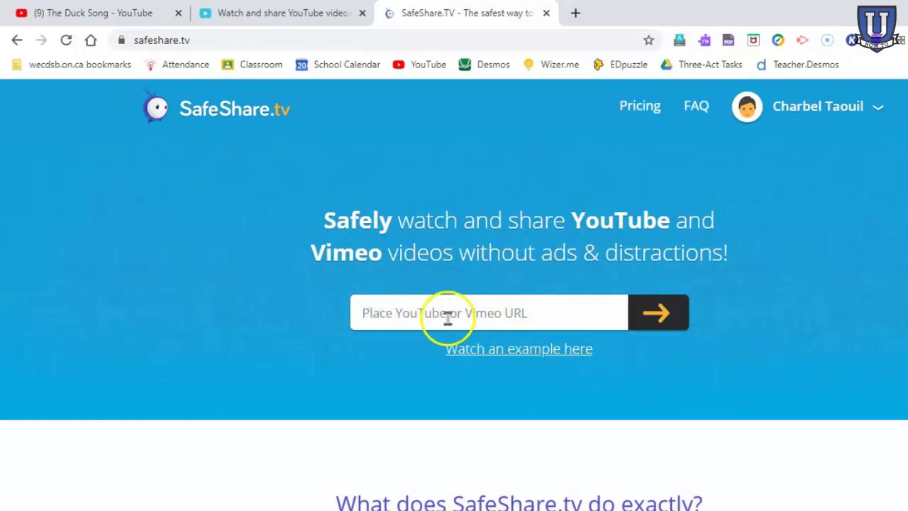
type("https://www.youtube.com/watch?v=MtN1YnoL46Q")
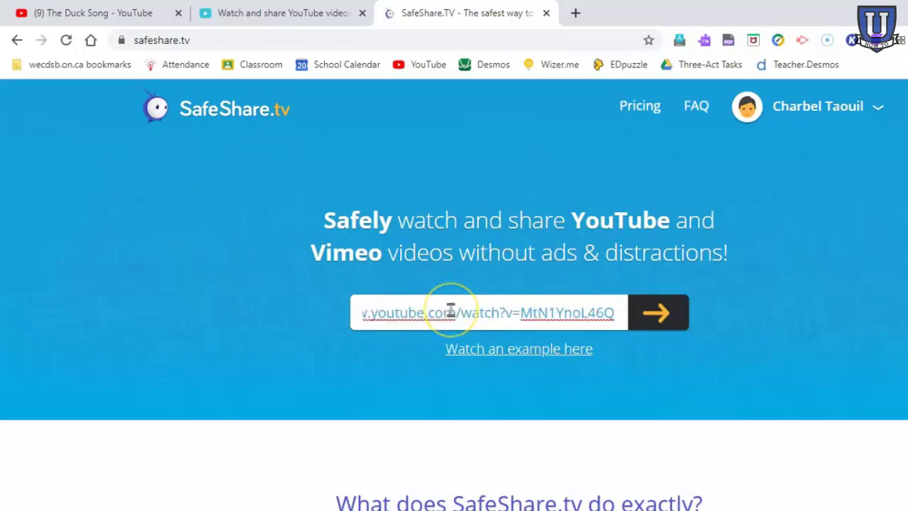
left_click(661, 315)
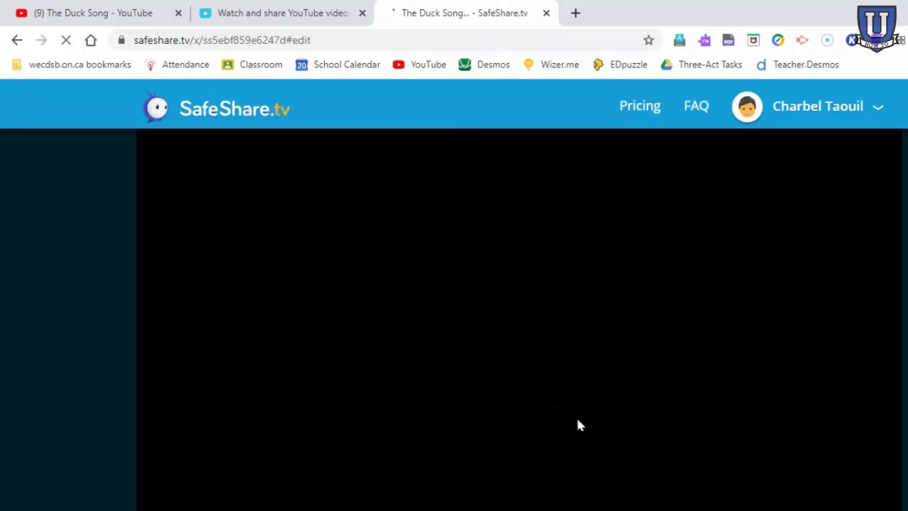
left_click(391, 393)
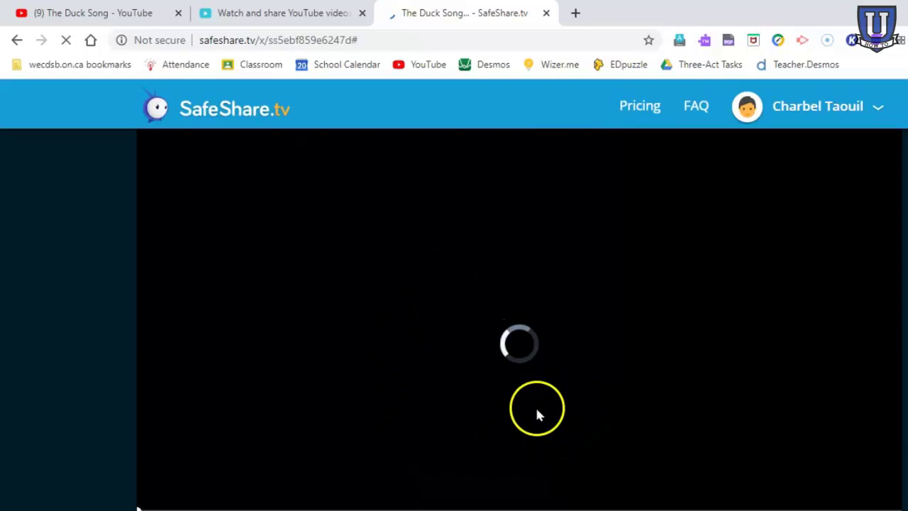
scroll(468, 380, "down", 1)
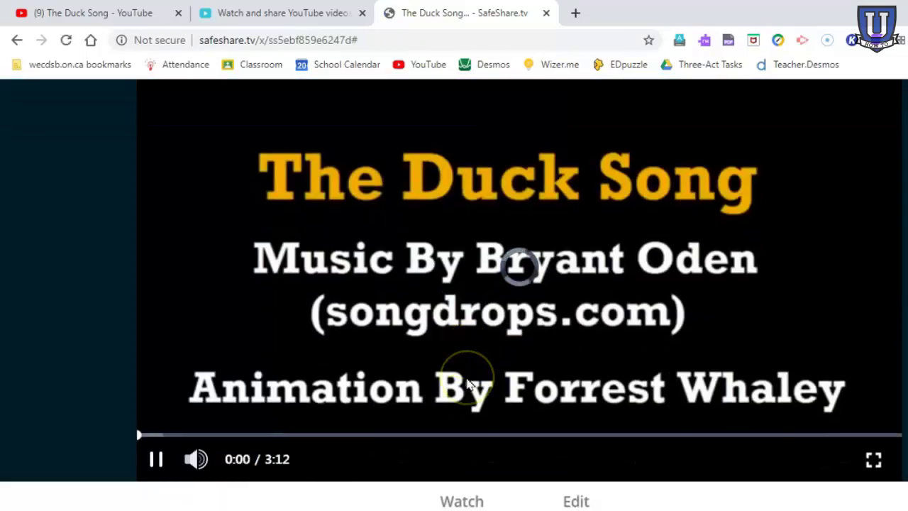
scroll(465, 380, "down", 1)
scroll(486, 219, "up", 1)
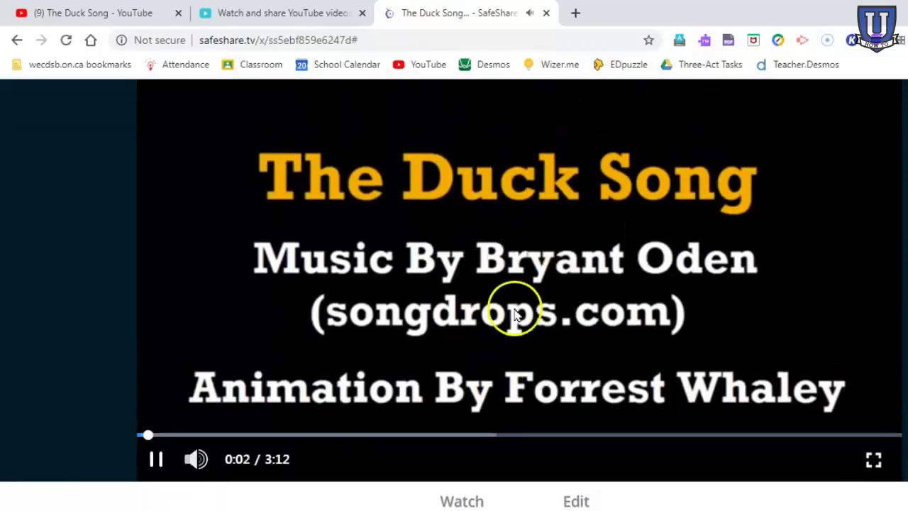
scroll(556, 344, "down", 1)
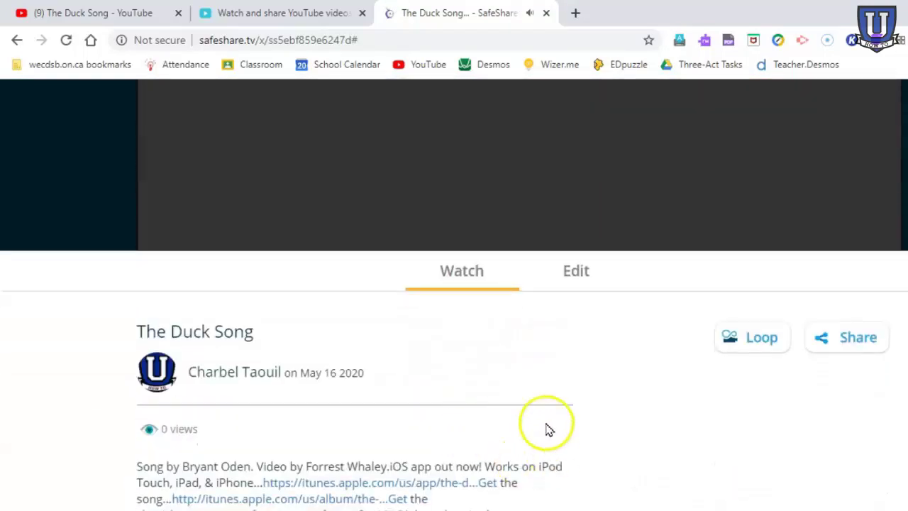
scroll(402, 388, "down", 2)
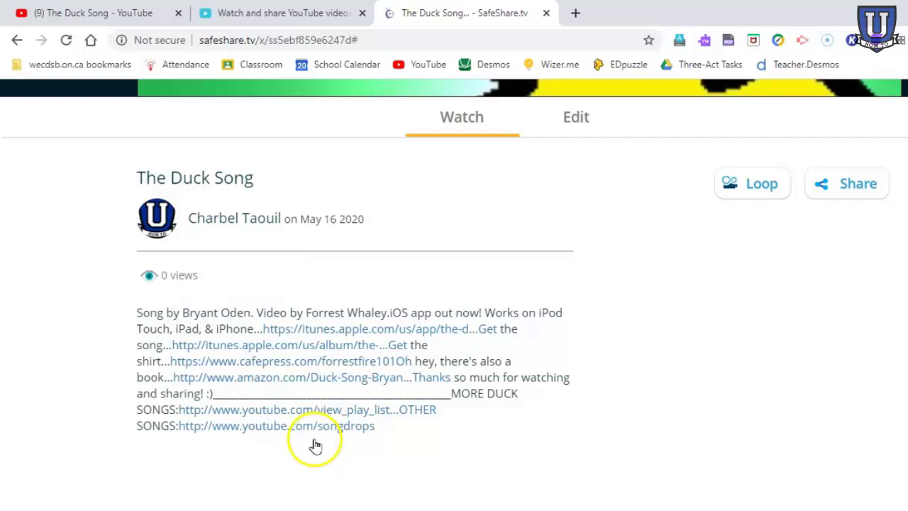
scroll(536, 389, "up", 3)
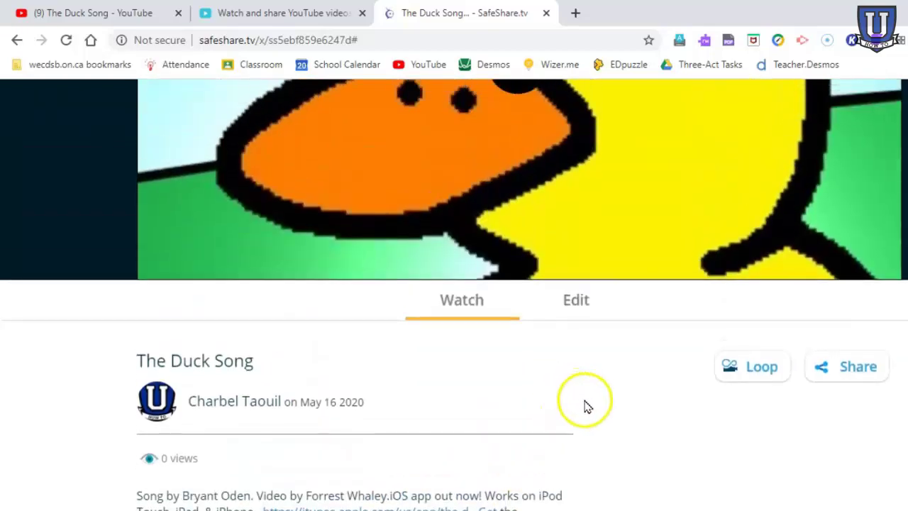
scroll(585, 406, "up", 2)
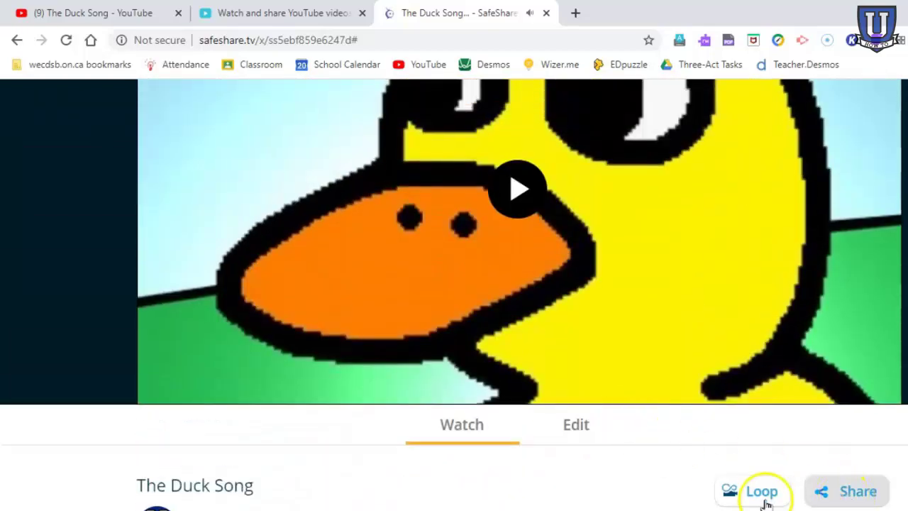
scroll(600, 496, "up", 3)
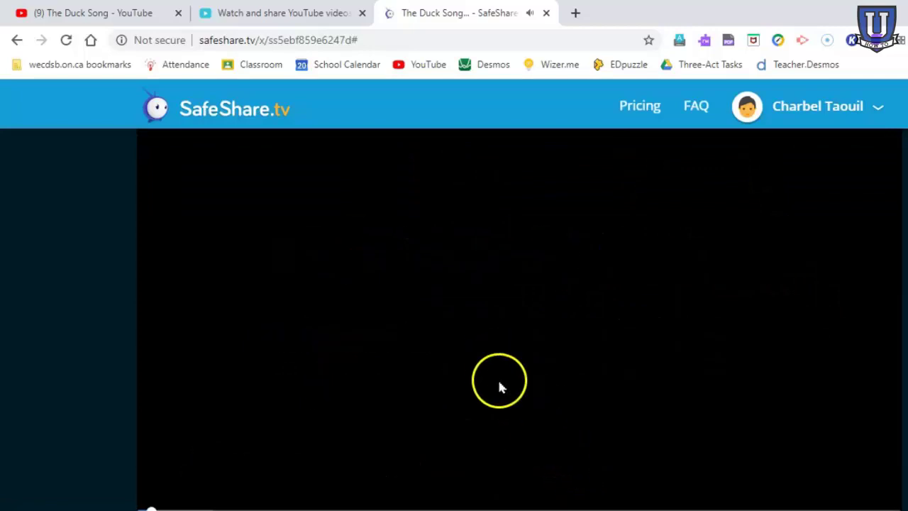
scroll(499, 383, "down", 1)
scroll(334, 459, "down", 1)
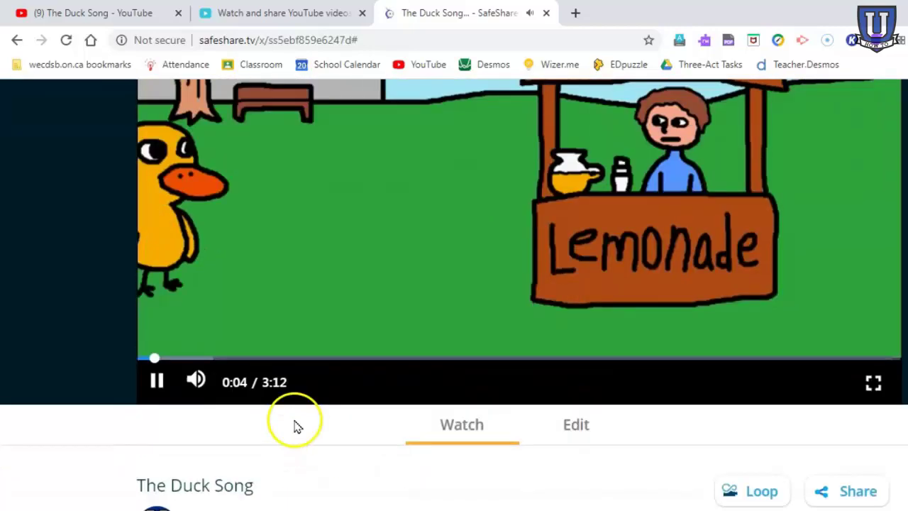
scroll(317, 417, "up", 3)
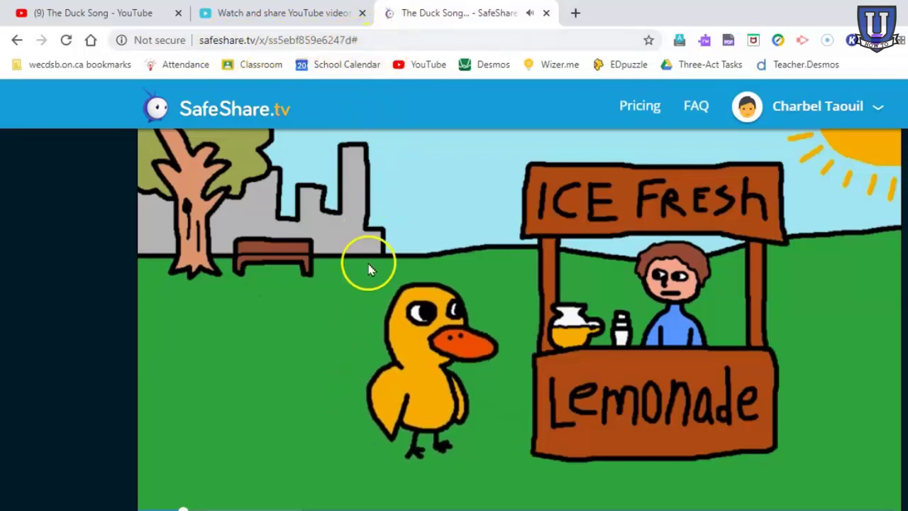
scroll(376, 269, "down", 4)
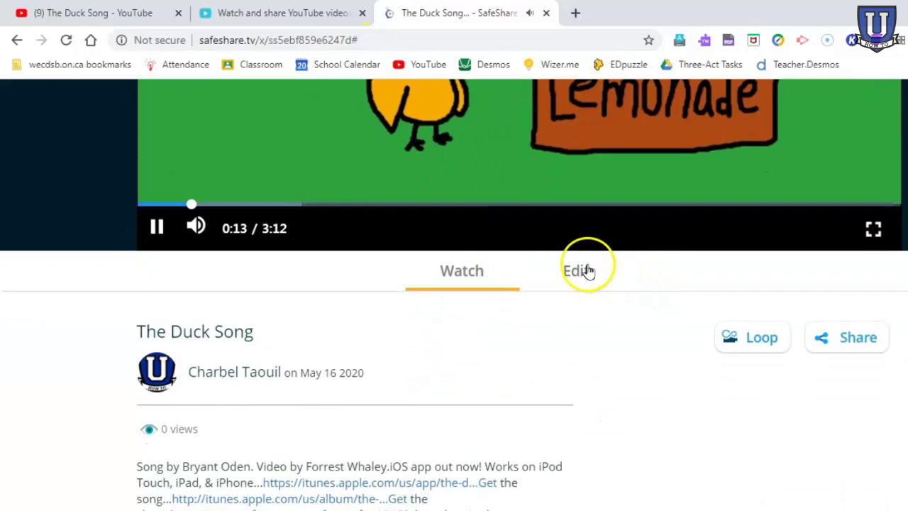
Trim the Duck Song safe view to play from 00:19 to 00:23
left_click(578, 273)
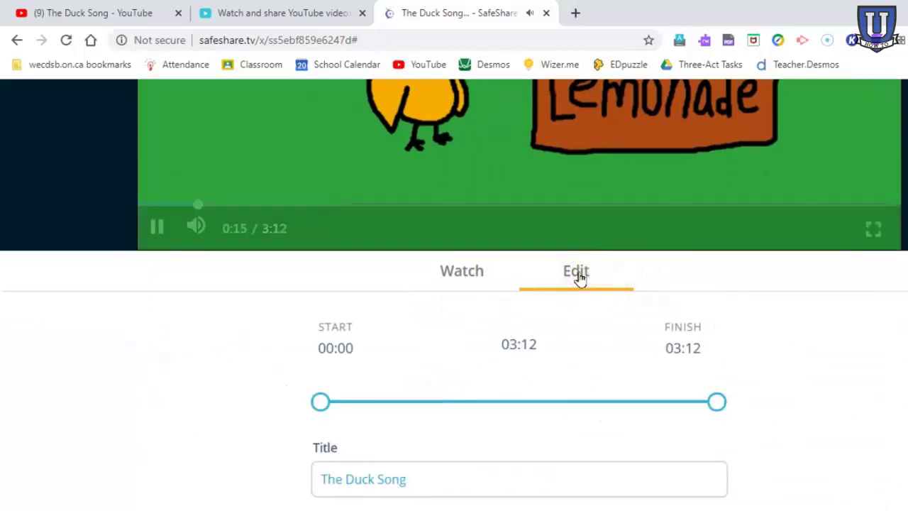
scroll(580, 278, "down", 1)
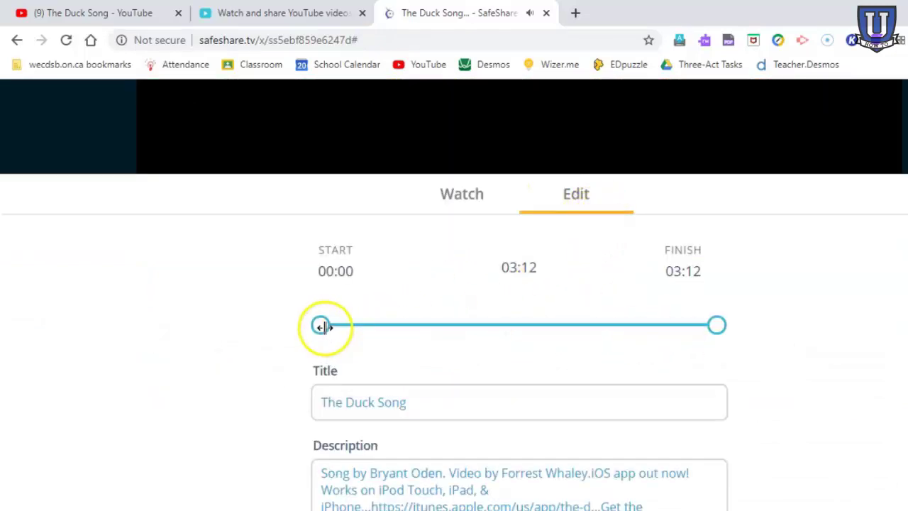
left_click_drag(387, 325, 434, 322)
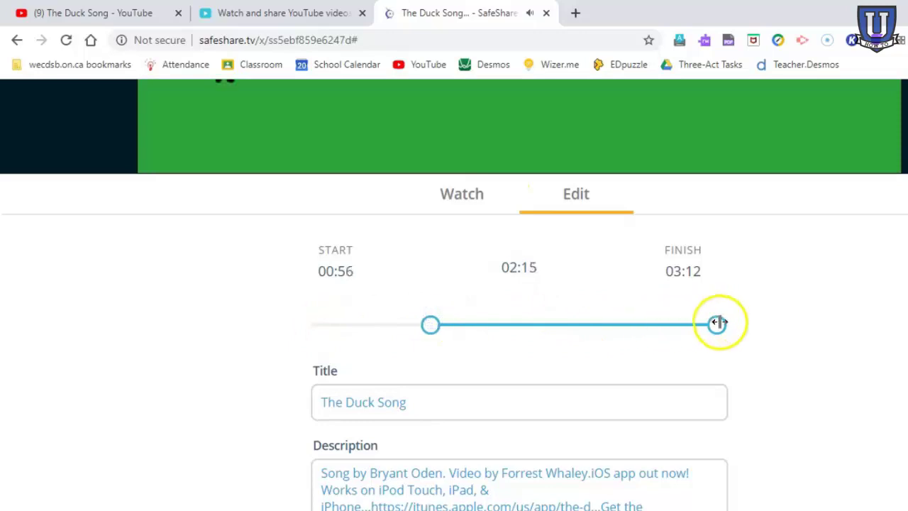
left_click_drag(715, 323, 577, 323)
scroll(510, 244, "up", 2)
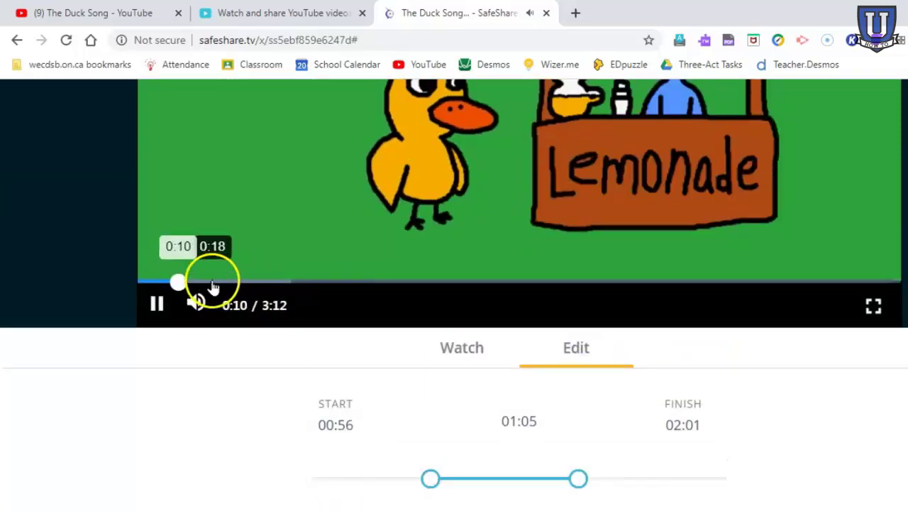
left_click(217, 284)
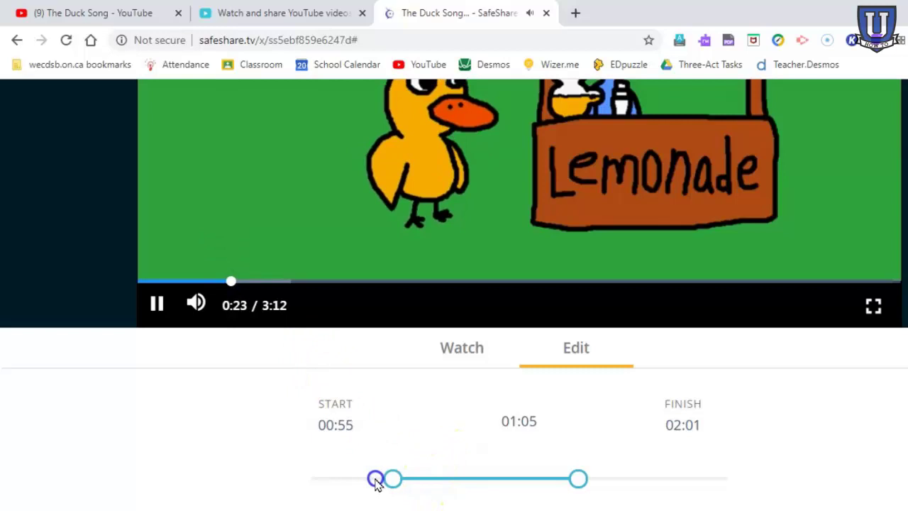
mouse_move(363, 478)
left_mouse_down()
mouse_move(342, 478)
mouse_move(366, 480)
mouse_move(358, 481)
left_mouse_up()
left_click(459, 477)
left_click_drag(578, 480, 378, 478)
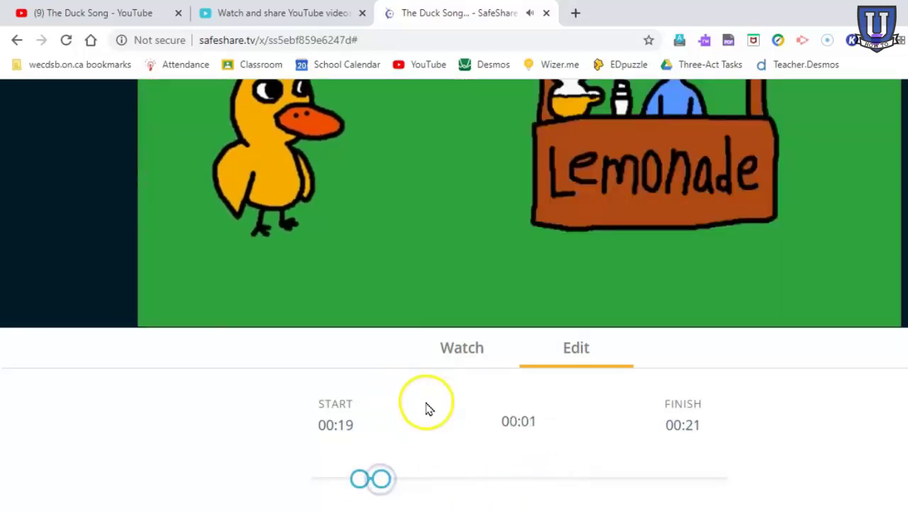
scroll(407, 464, "down", 1)
left_click_drag(379, 404, 385, 406)
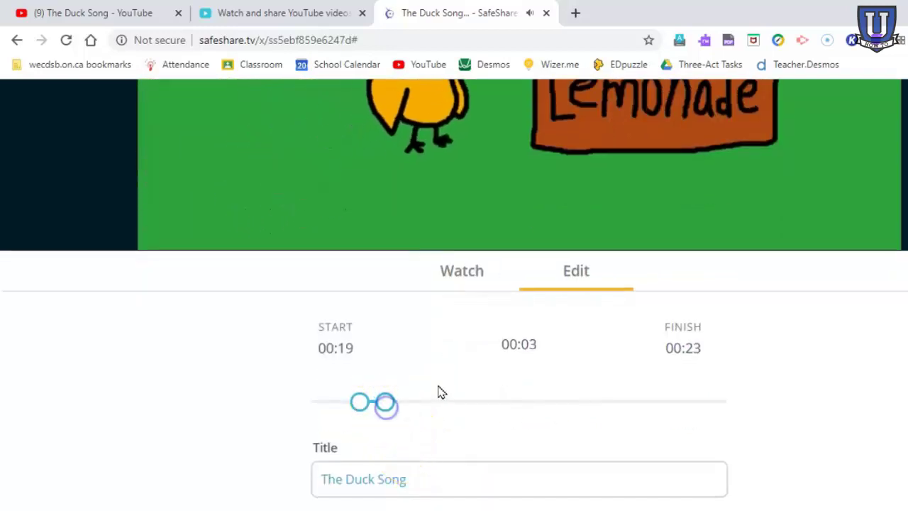
Retitle the video 'Demo' and delete the entire description
scroll(437, 395, "down", 2)
left_click_drag(423, 327, 303, 359)
type("Demo")
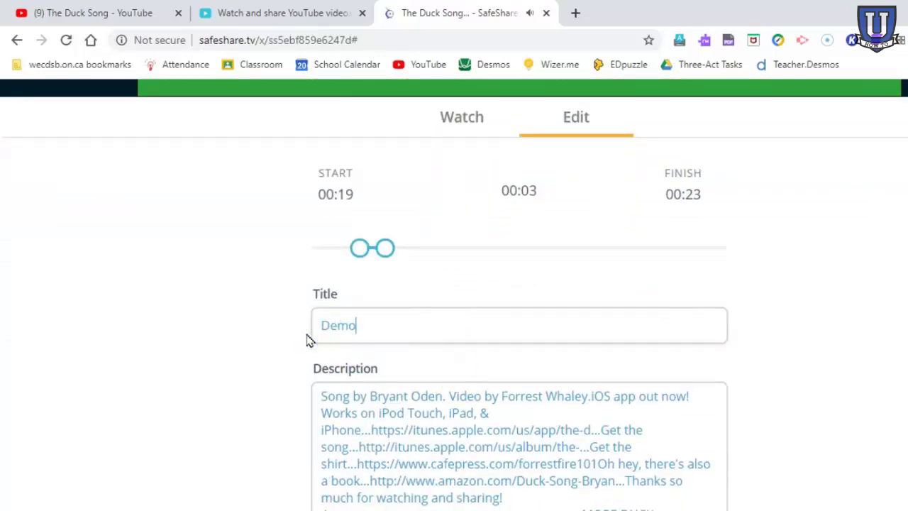
scroll(348, 405, "down", 2)
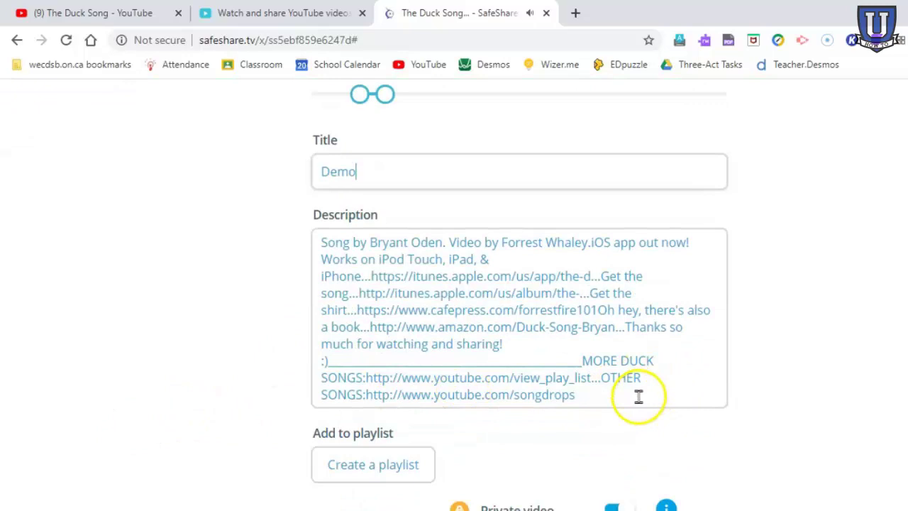
left_click(595, 400)
left_click_drag(595, 400, 322, 242)
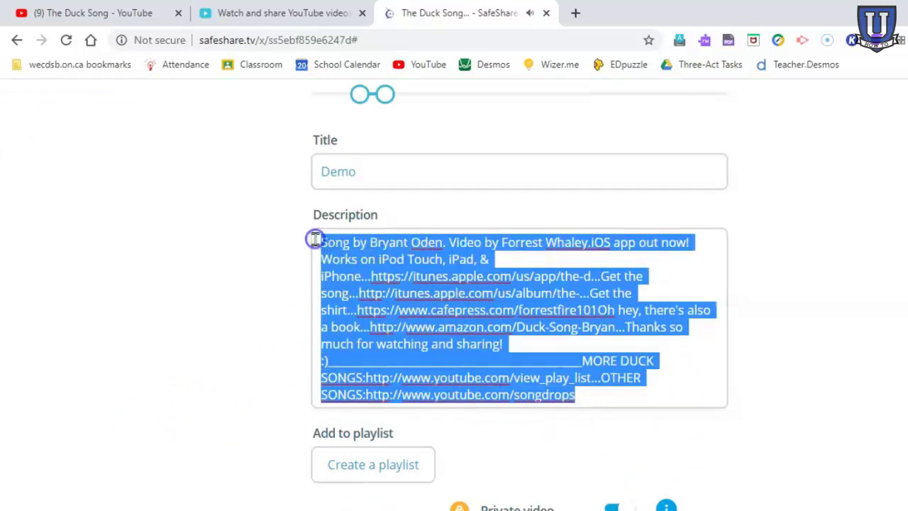
key("BackSpace")
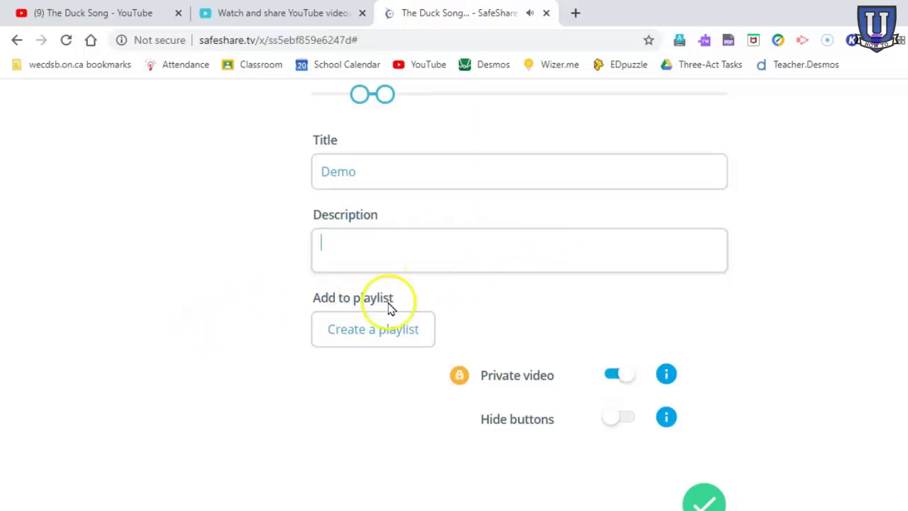
scroll(348, 403, "down", 1)
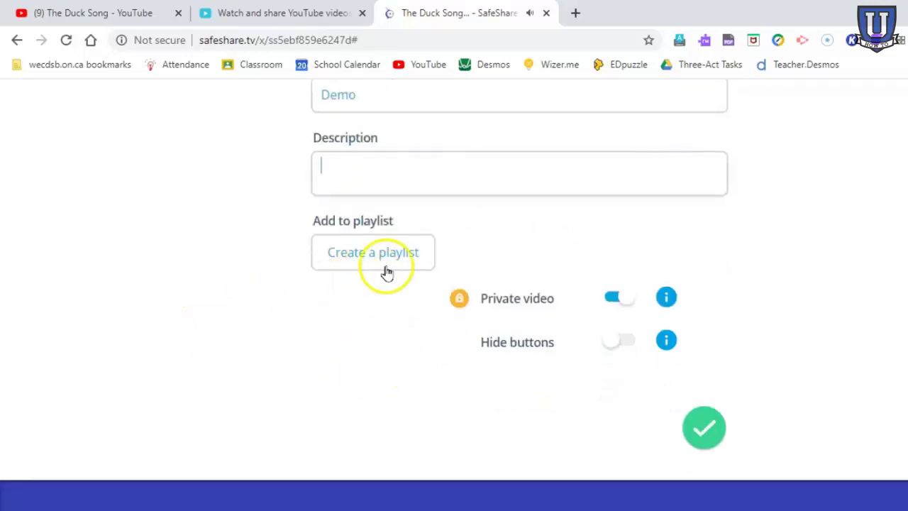
Create two new playlists, Period 1 and Period 2, for the video
left_click(348, 257)
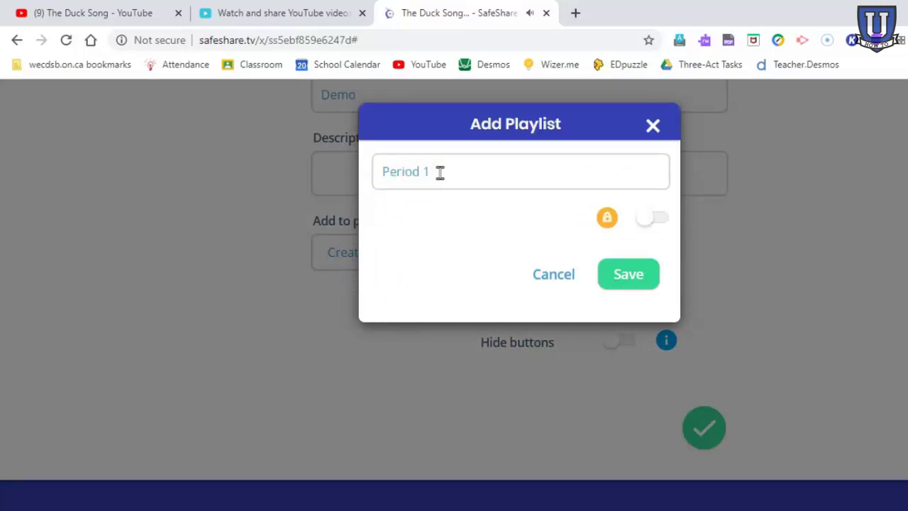
left_click(635, 278)
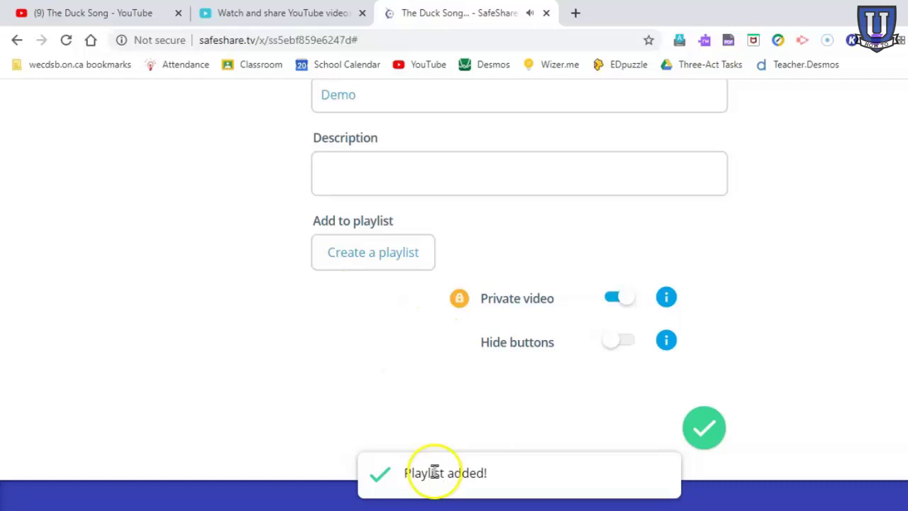
left_click(383, 254)
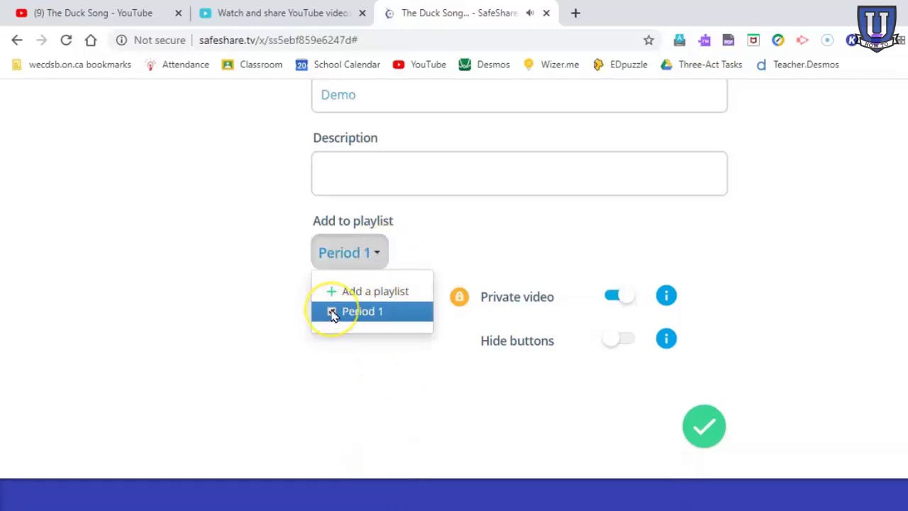
left_click(380, 345)
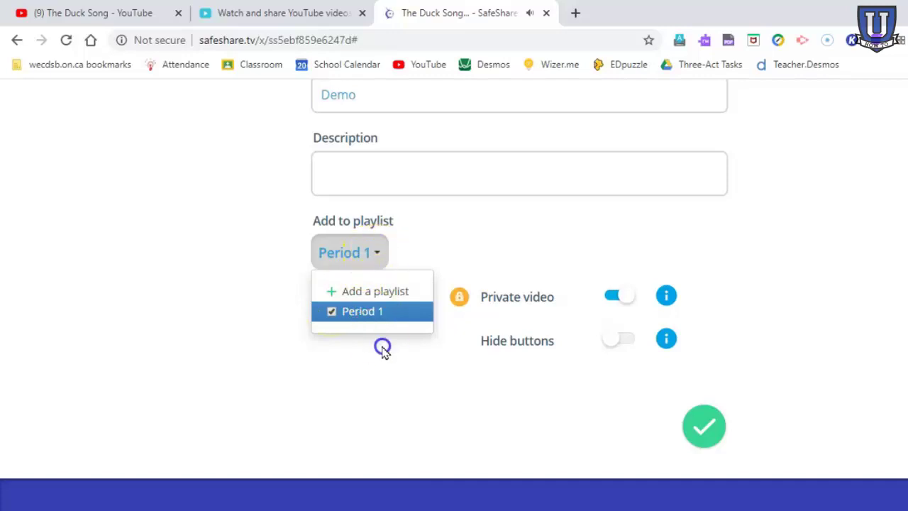
left_click(374, 253)
left_click(366, 289)
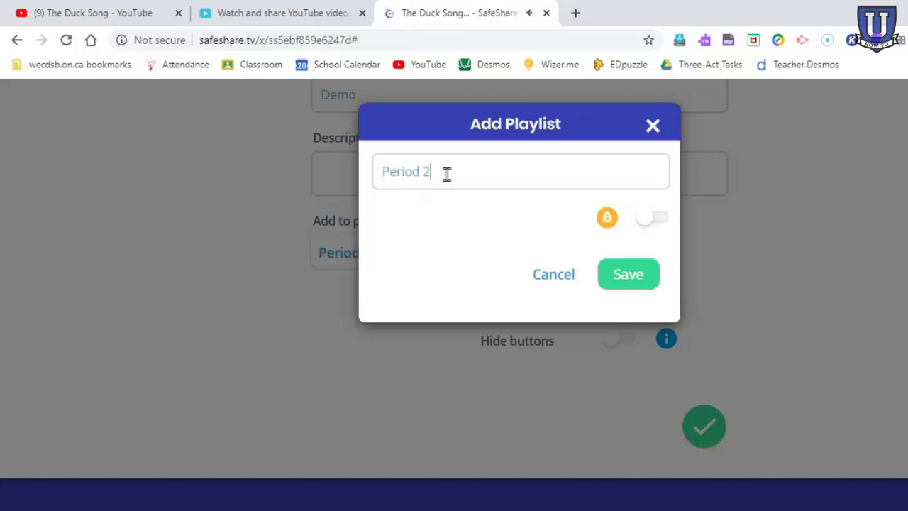
type("Period 2")
left_click(627, 275)
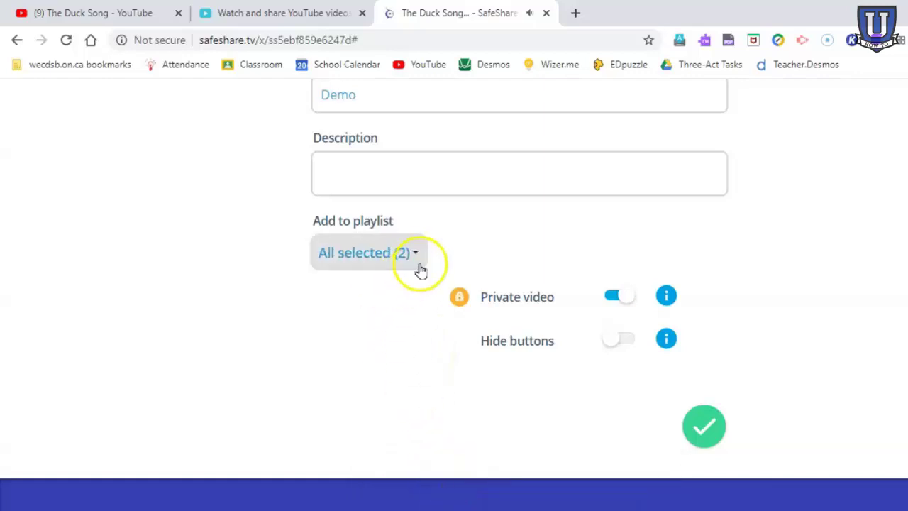
Tick both Period 1 and Period 2 in the playlist list and save the safe view
left_click(416, 256)
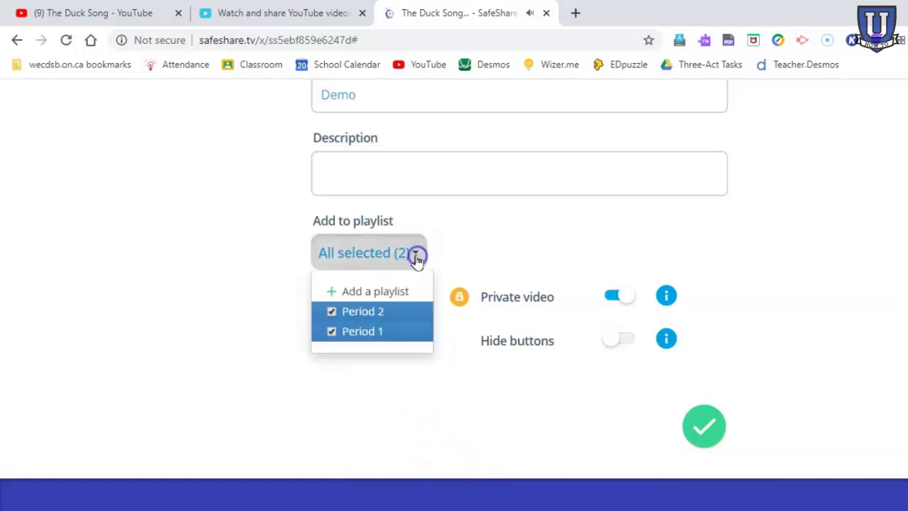
left_click(335, 332)
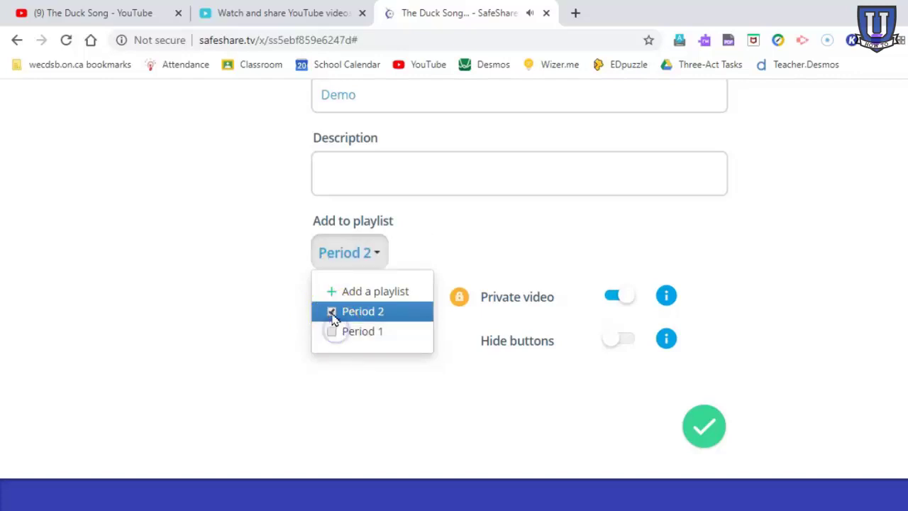
left_click(331, 312)
left_click(333, 330)
left_click(331, 312)
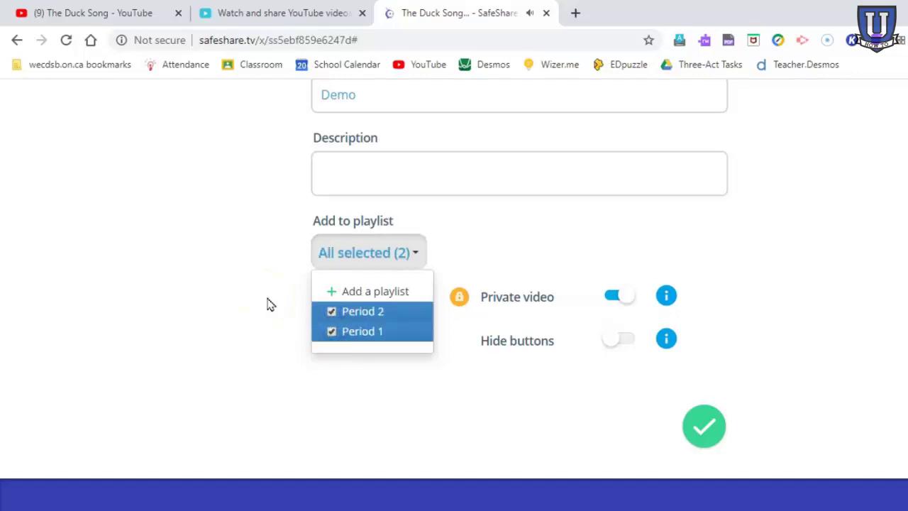
left_click(270, 303)
left_click(709, 431)
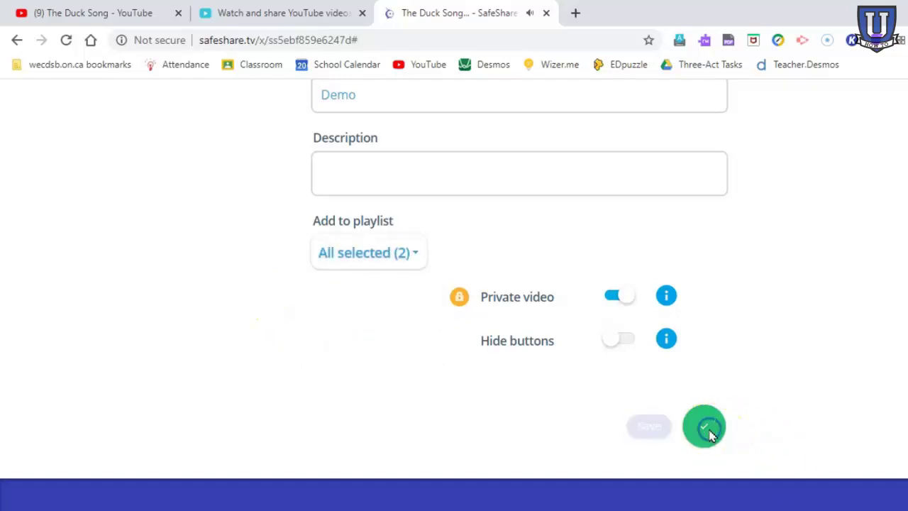
Open the saved Demo safe view's link in its own page
scroll(511, 470, "up", 5)
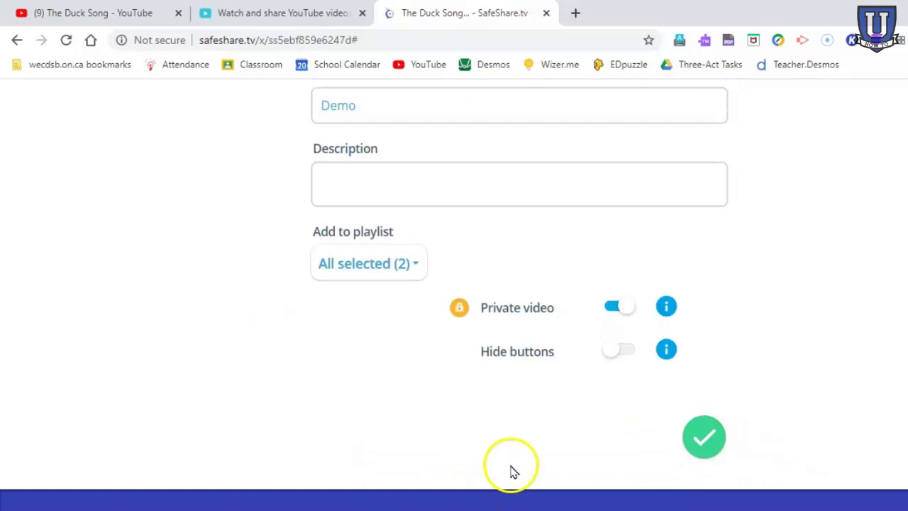
scroll(512, 465, "up", 4)
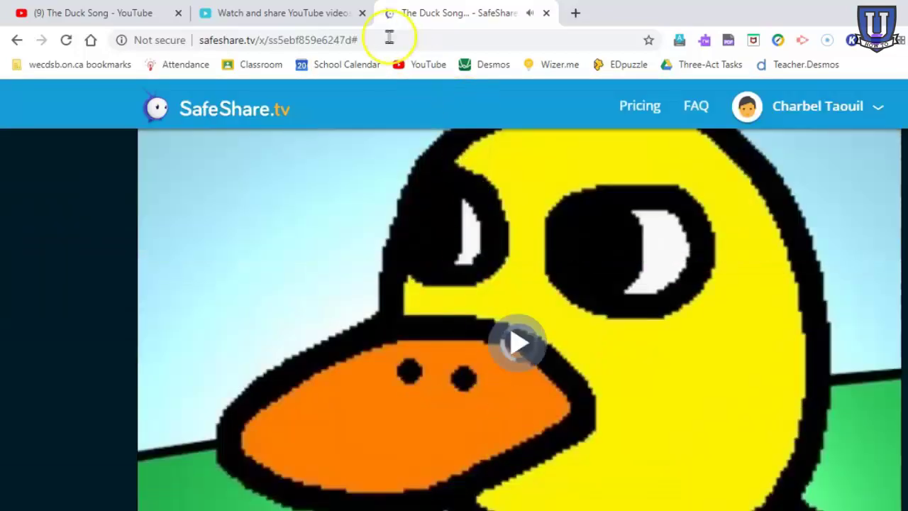
left_click(379, 40)
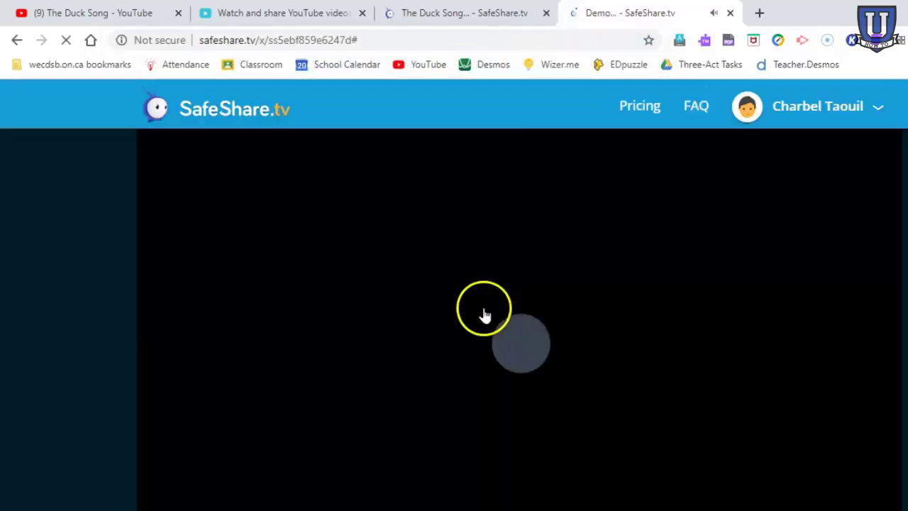
scroll(380, 398, "down", 2)
Play the trimmed 0:04 Demo clip through and review its details
left_click(406, 367)
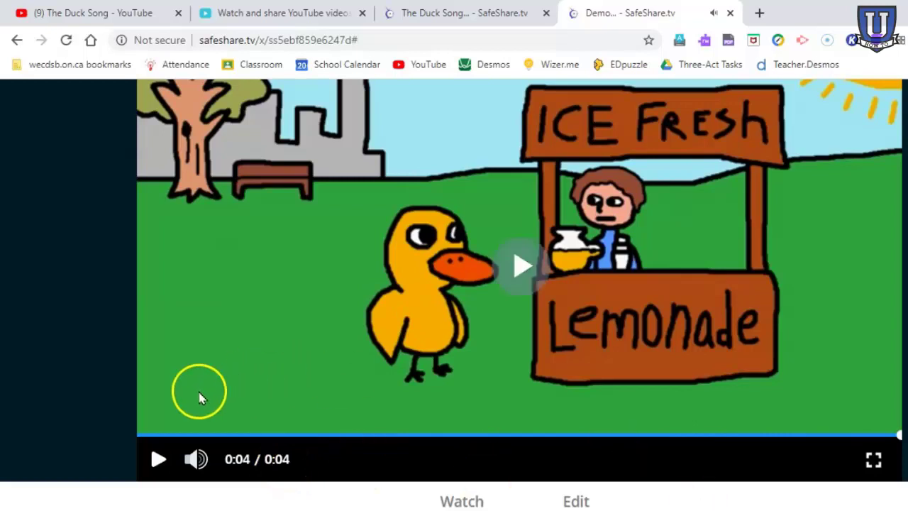
scroll(197, 394, "down", 4)
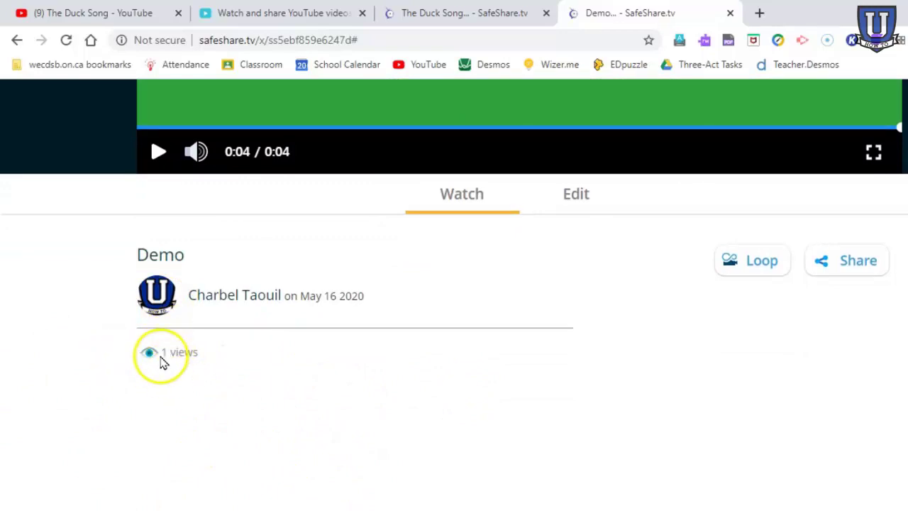
scroll(454, 418, "up", 2)
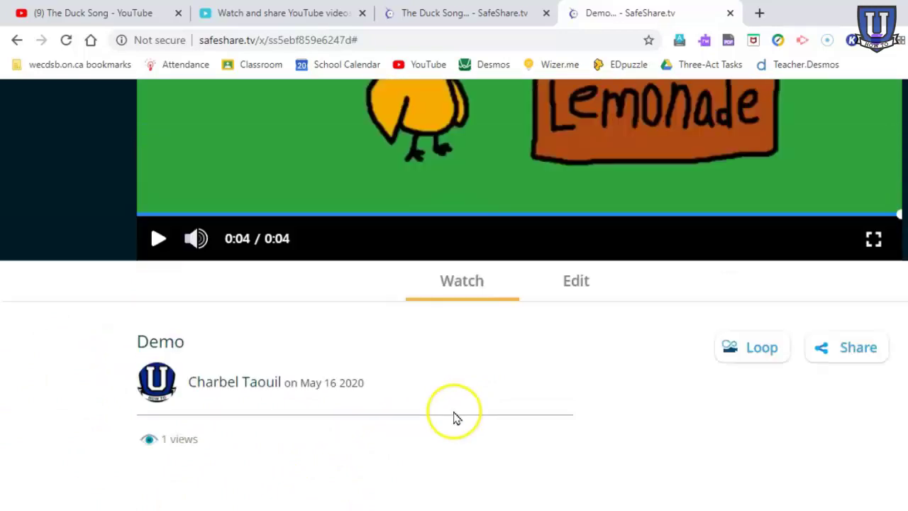
left_click(764, 418)
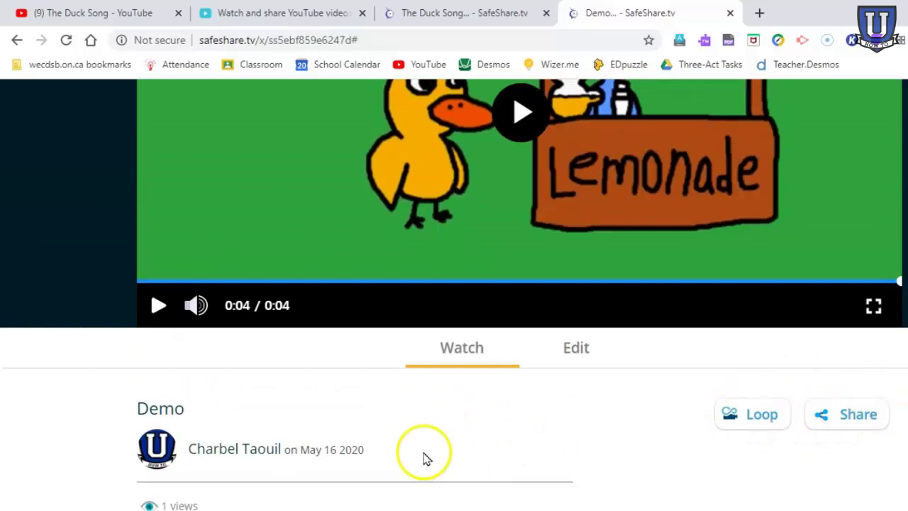
scroll(418, 446, "up", 3)
left_click(880, 111)
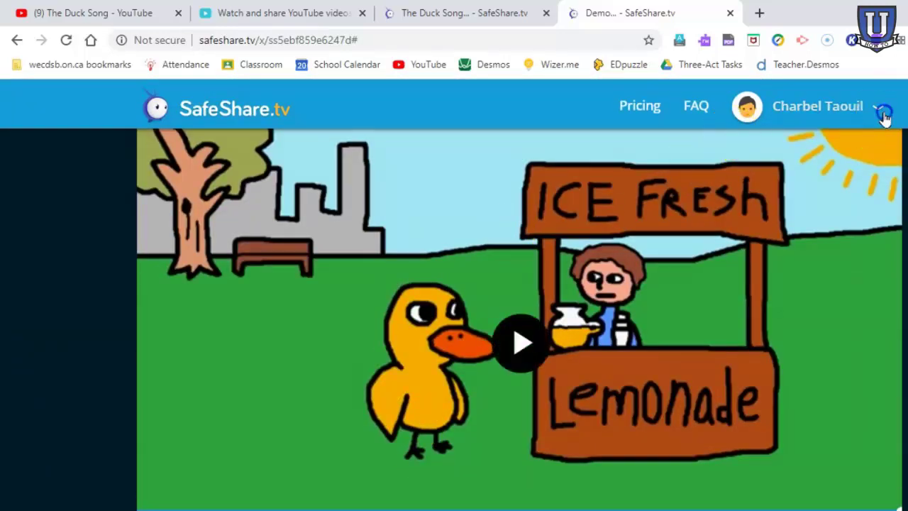
Open the Dashboard to check the Demo safe view (00:04) and two one-video playlists
left_click(858, 142)
left_click(858, 142)
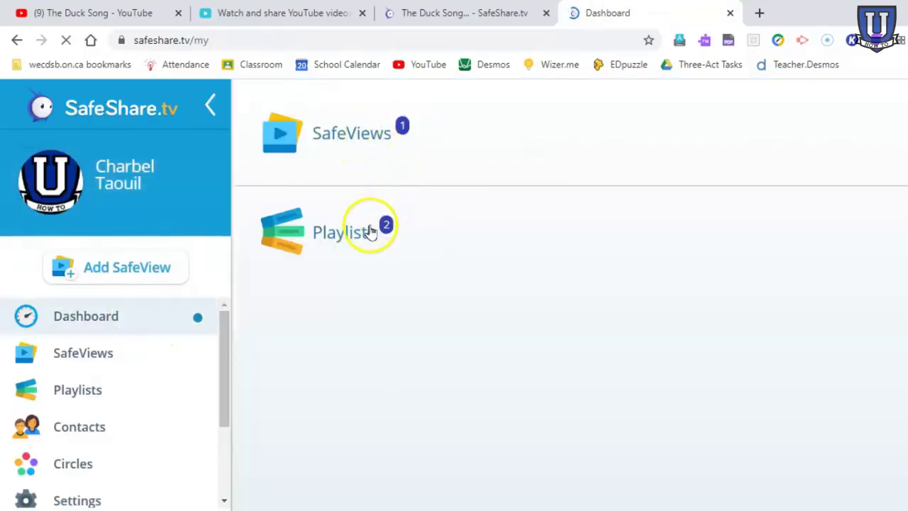
scroll(430, 427, "down", 1)
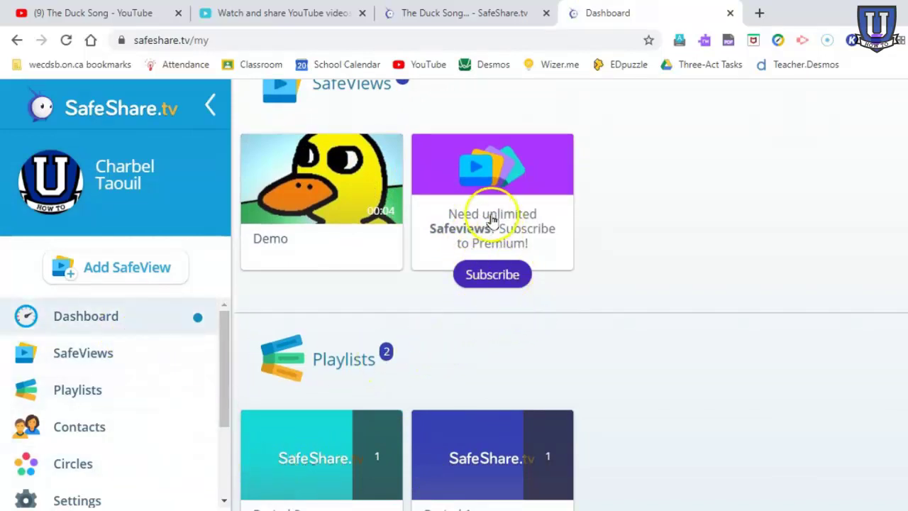
mouse_move(510, 266)
left_mouse_down()
mouse_move(480, 252)
mouse_move(497, 227)
mouse_move(503, 253)
left_mouse_up()
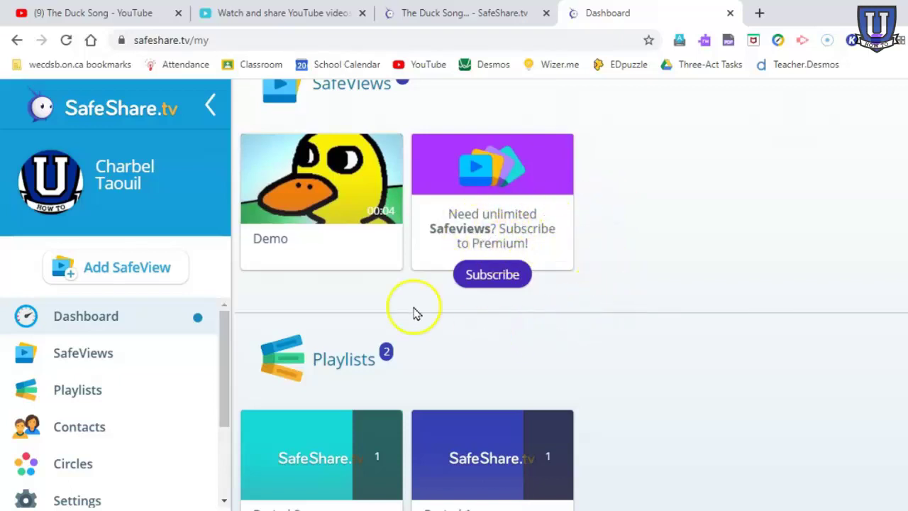
scroll(328, 306, "up", 1)
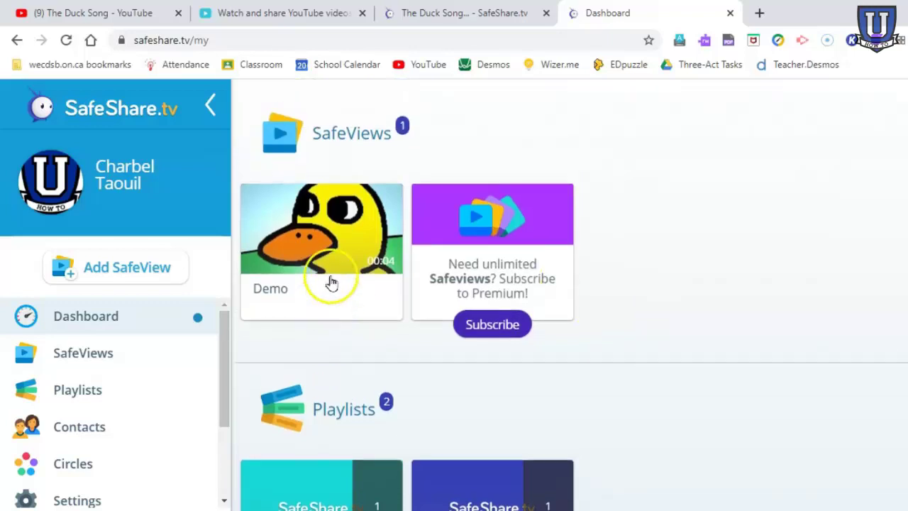
Review the Safe YouTube Demo result, then return to the Duck Song SafeShare.tv page
left_click(312, 13)
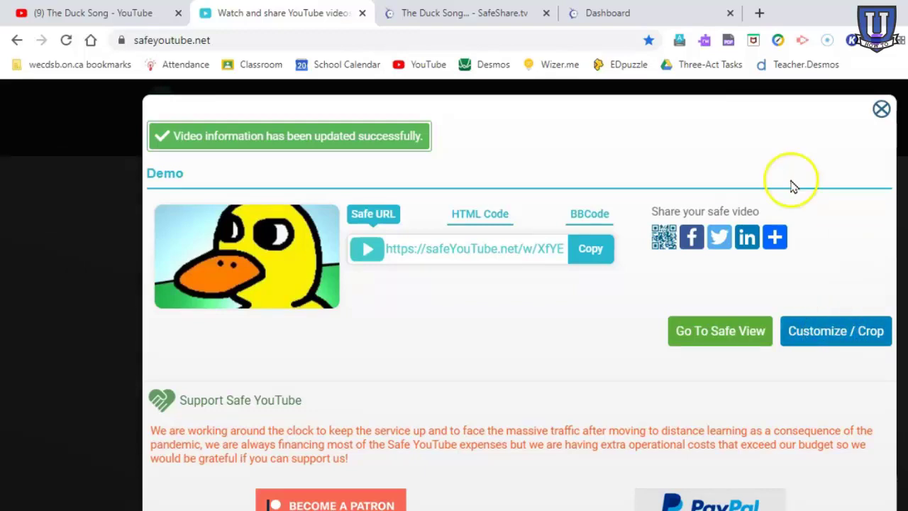
left_click(464, 15)
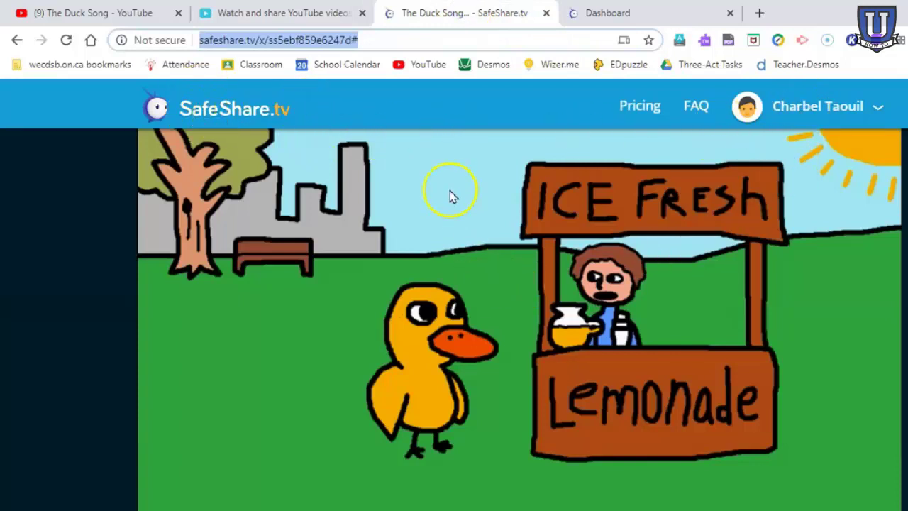
scroll(452, 197, "down", 4)
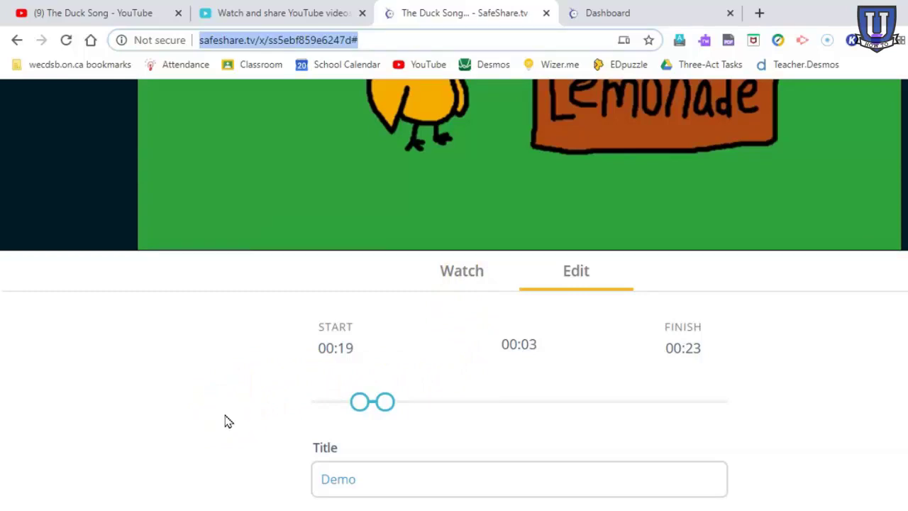
scroll(225, 421, "down", 3)
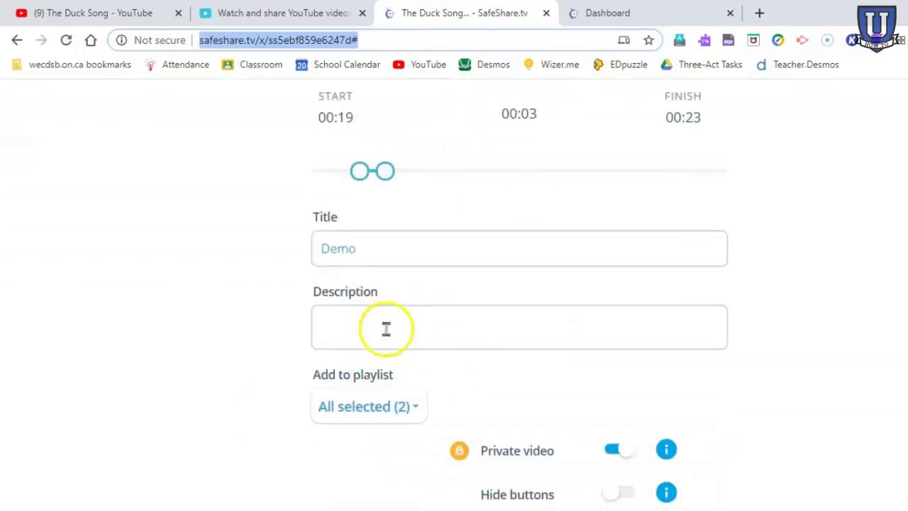
scroll(229, 374, "up", 5)
scroll(229, 374, "up", 3)
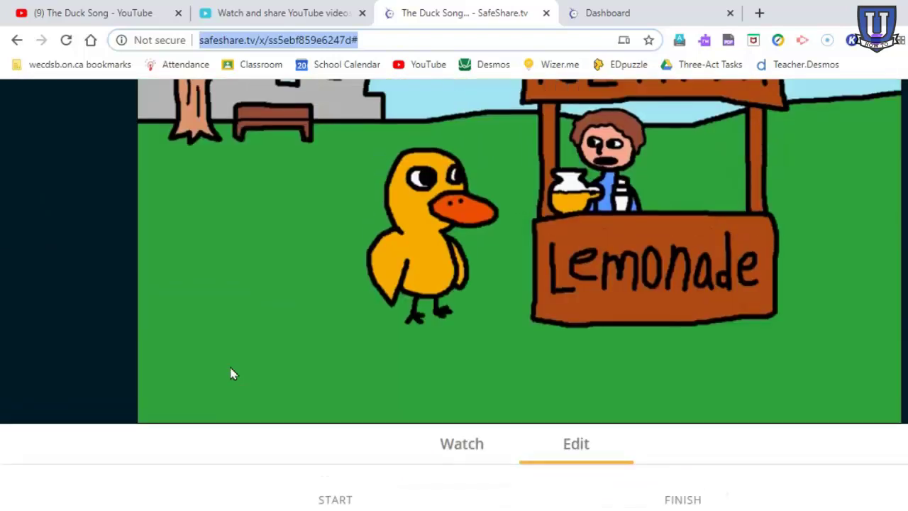